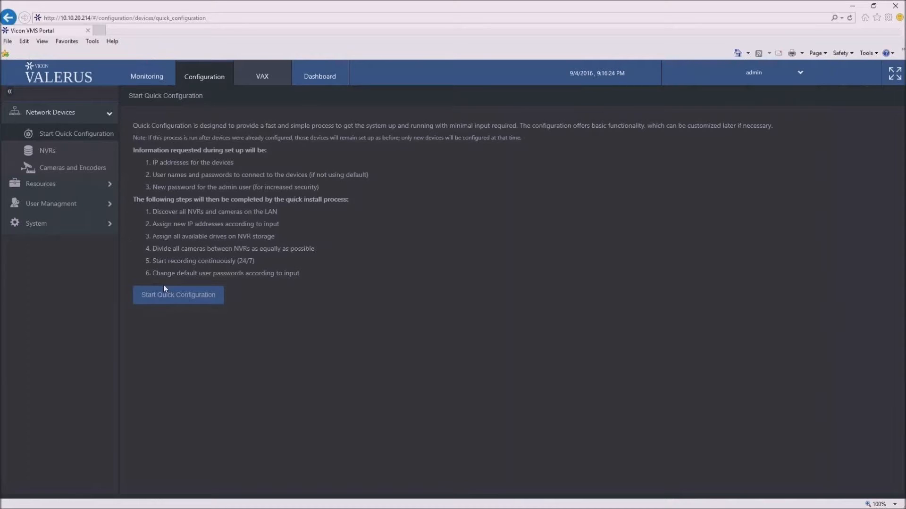
- Start the quick configuration, review the discovery report of NVRs, cameras and encoders, and continue to the IP address scheme
{"action": "left_click", "coordinate": [166, 297]}
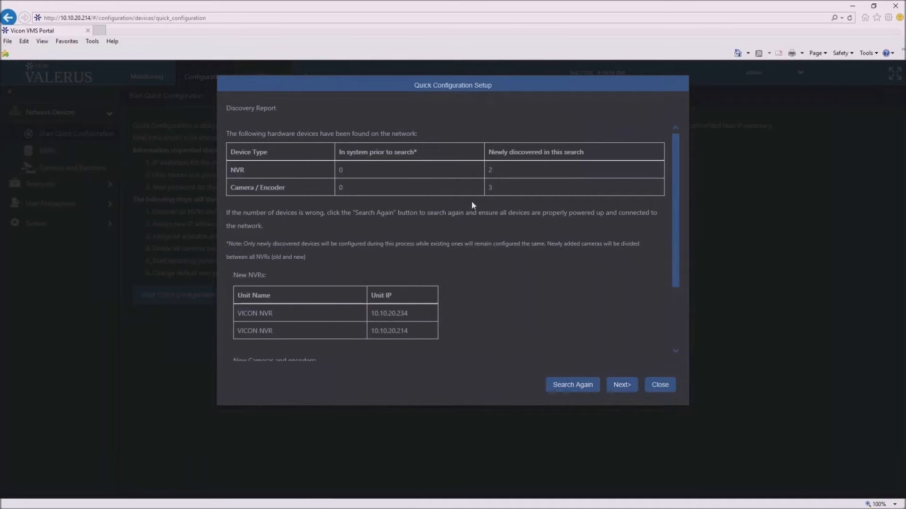
{"action": "scroll", "coordinate": [404, 282], "scroll_direction": "down", "scroll_amount": 1}
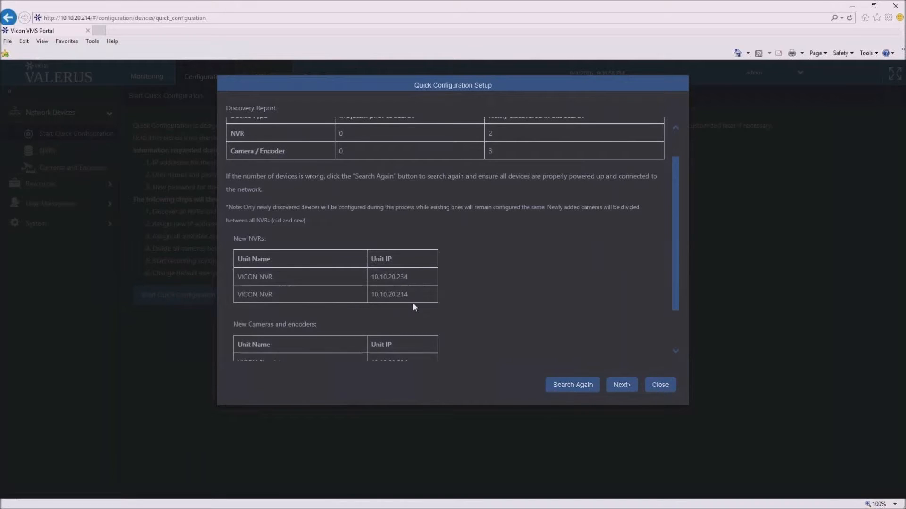
{"action": "scroll", "coordinate": [412, 304], "scroll_direction": "down", "scroll_amount": 1}
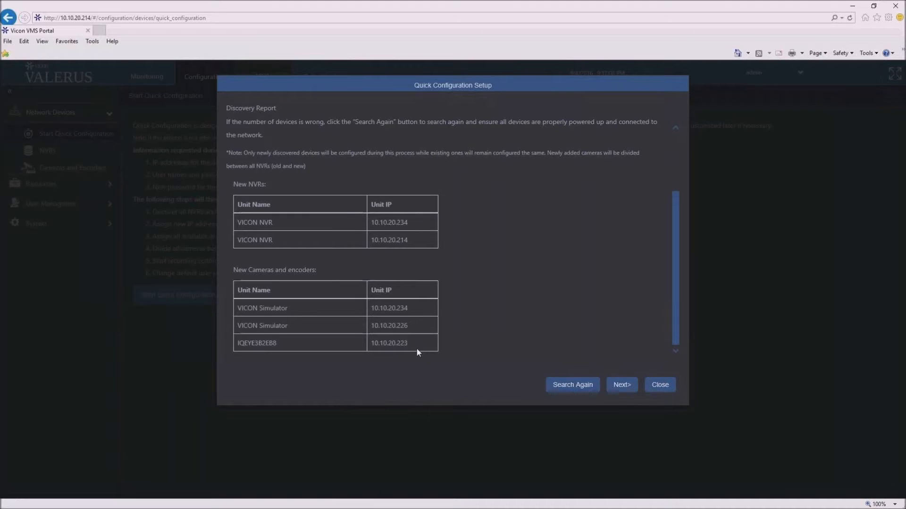
{"action": "left_click", "coordinate": [620, 387]}
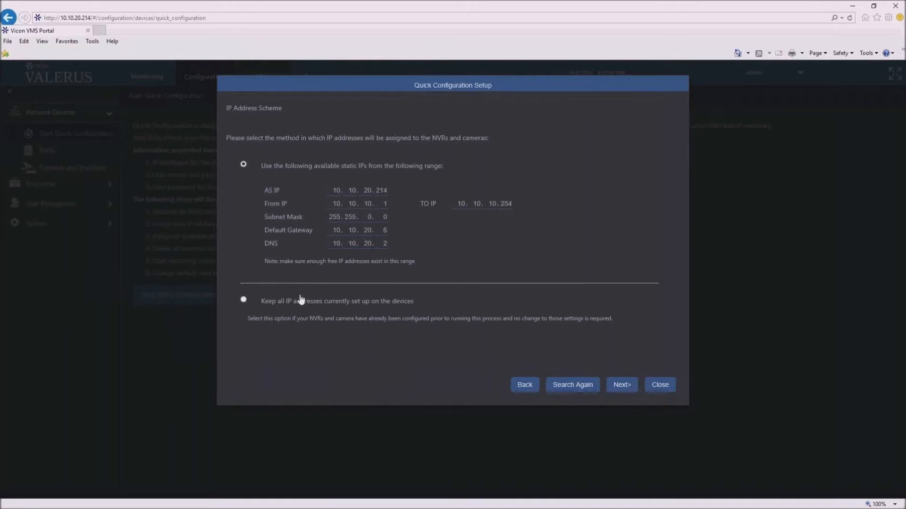
- Keep all IP addresses currently set up on the devices and accept the default user name and password for all of them
{"action": "left_click", "coordinate": [243, 301]}
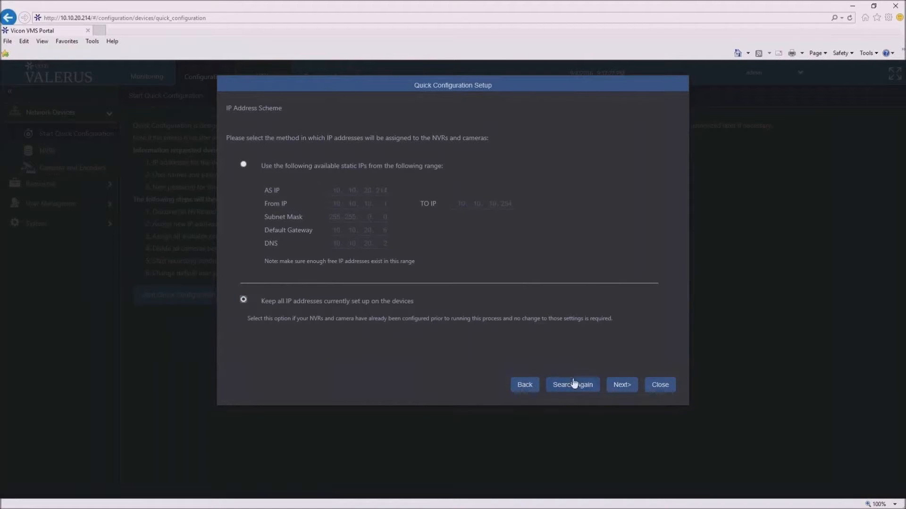
{"action": "left_click", "coordinate": [622, 389]}
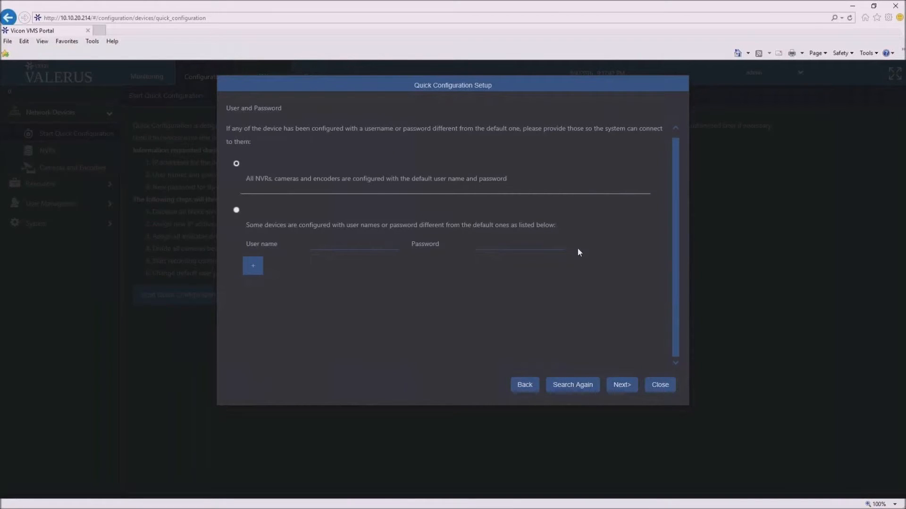
{"action": "left_click", "coordinate": [632, 385]}
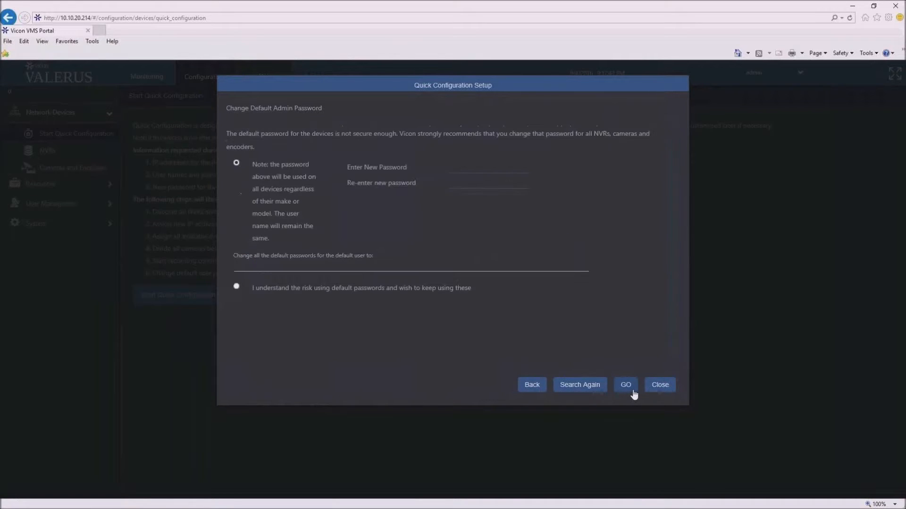
- Choose to keep using the default passwords, run the quick configuration, and close its summary report
{"action": "left_click", "coordinate": [237, 287]}
{"action": "left_click", "coordinate": [627, 390]}
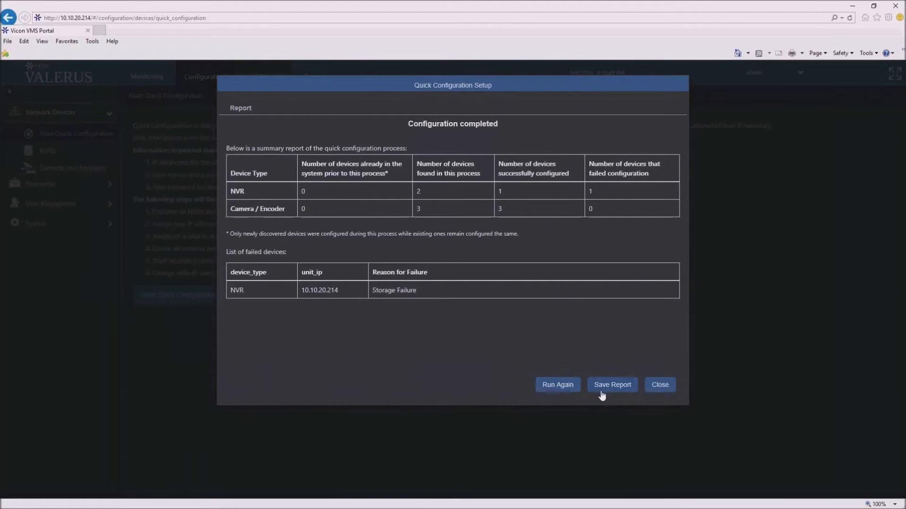
{"action": "left_click", "coordinate": [655, 384]}
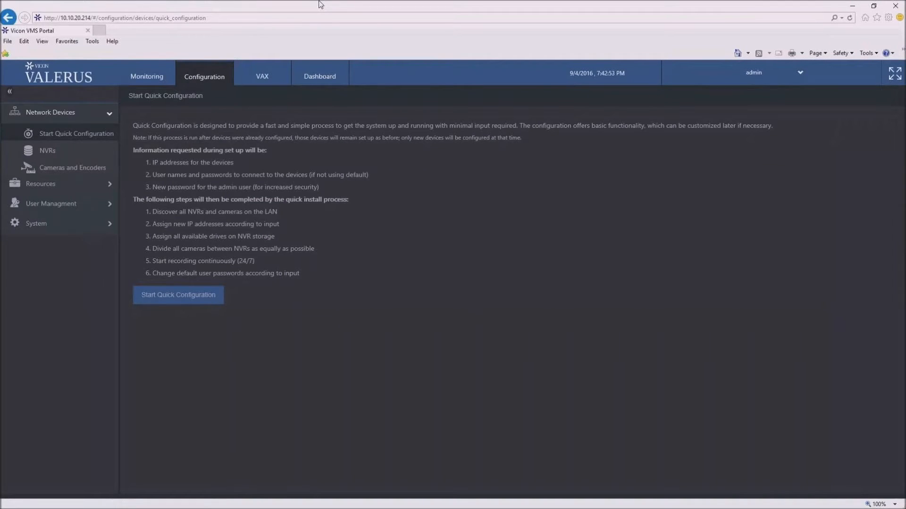
- Open the NVR list and examine the name, IP address and storage properties of NVR1 and NVR2
{"action": "left_click", "coordinate": [42, 149]}
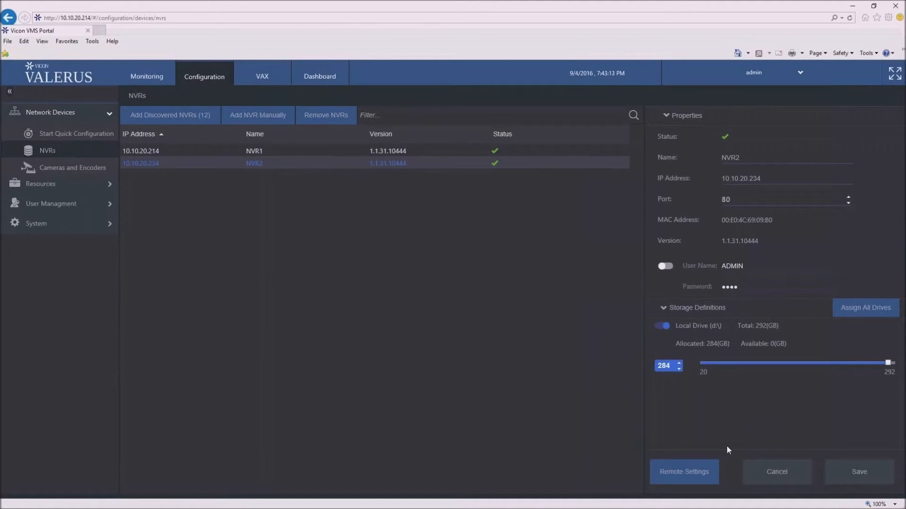
{"action": "left_click", "coordinate": [312, 155]}
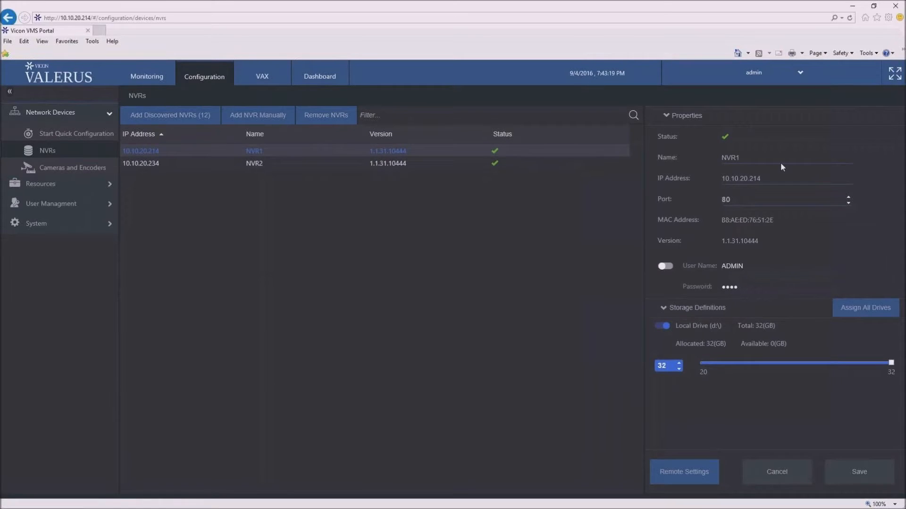
{"action": "left_click_drag", "start_coordinate": [742, 157], "coordinate": [714, 154]}
{"action": "left_click_drag", "start_coordinate": [766, 179], "coordinate": [715, 177]}
{"action": "left_click", "coordinate": [415, 164]}
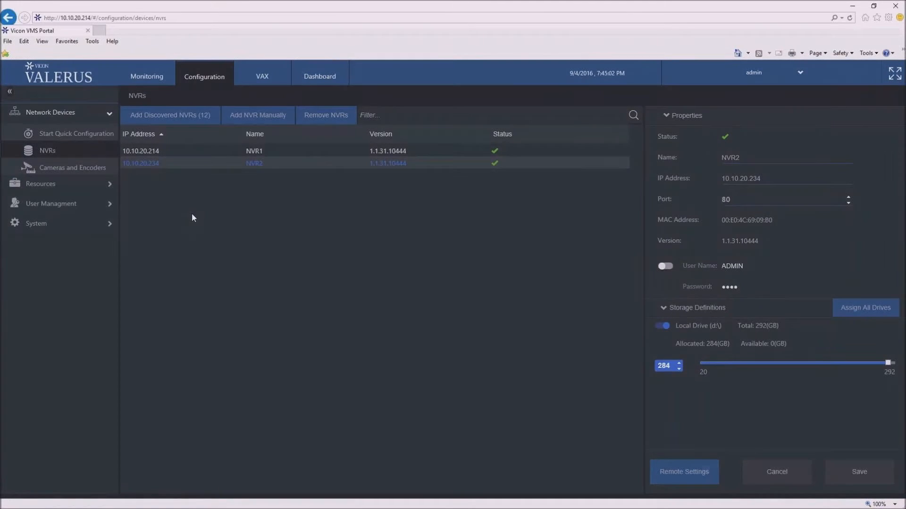
- Mark the discovered NVRs 10.10.20.101, 10.10.20.106 and 10.10.20.151 for adding, and cancel without applying
{"action": "scroll", "coordinate": [299, 146], "scroll_direction": "down", "scroll_amount": 2}
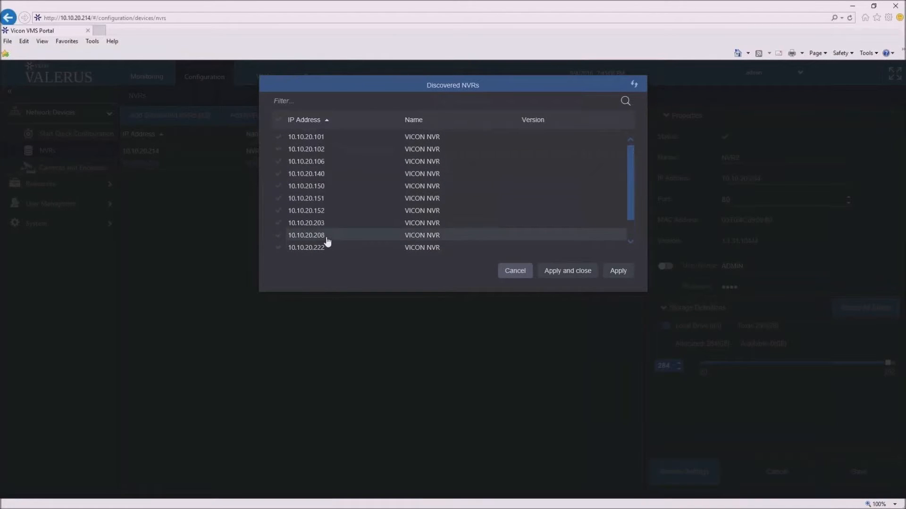
{"action": "scroll", "coordinate": [298, 151], "scroll_direction": "up", "scroll_amount": 2}
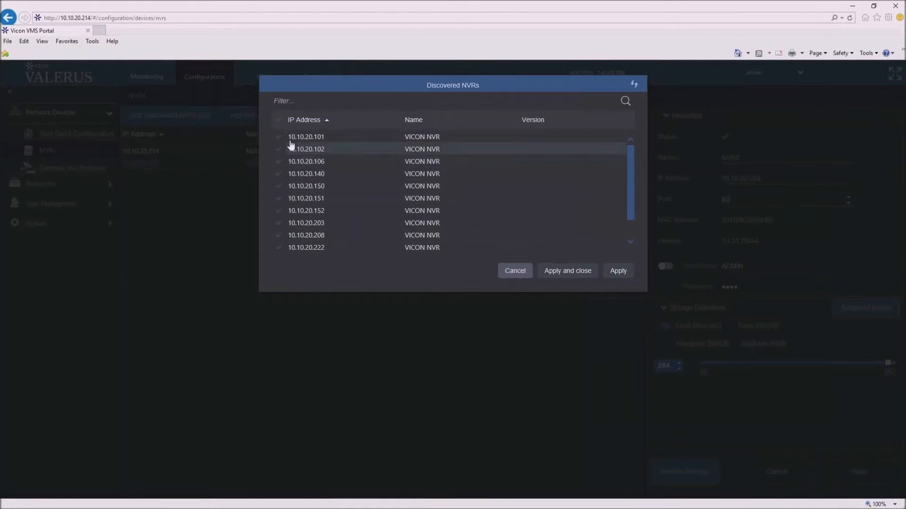
{"action": "left_click", "coordinate": [278, 120]}
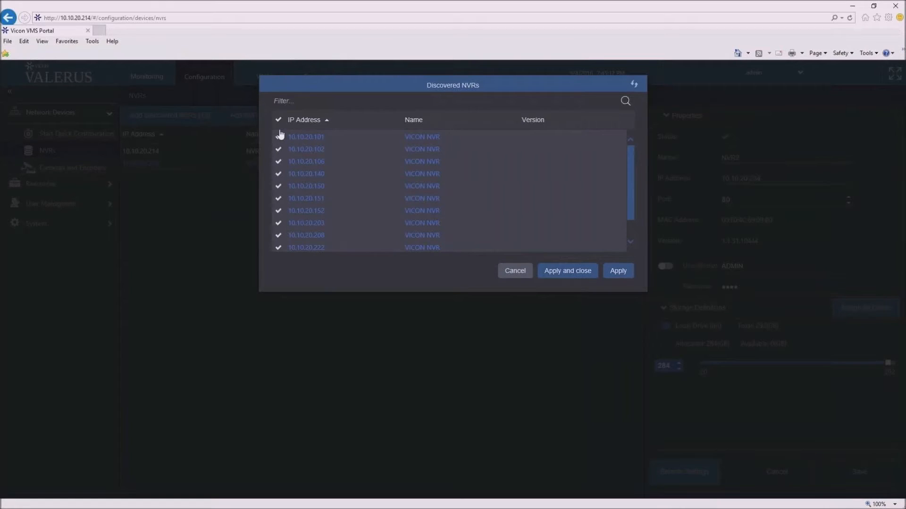
{"action": "left_click", "coordinate": [278, 121]}
{"action": "left_click", "coordinate": [278, 137]}
{"action": "left_click", "coordinate": [278, 161]}
{"action": "left_click", "coordinate": [278, 198]}
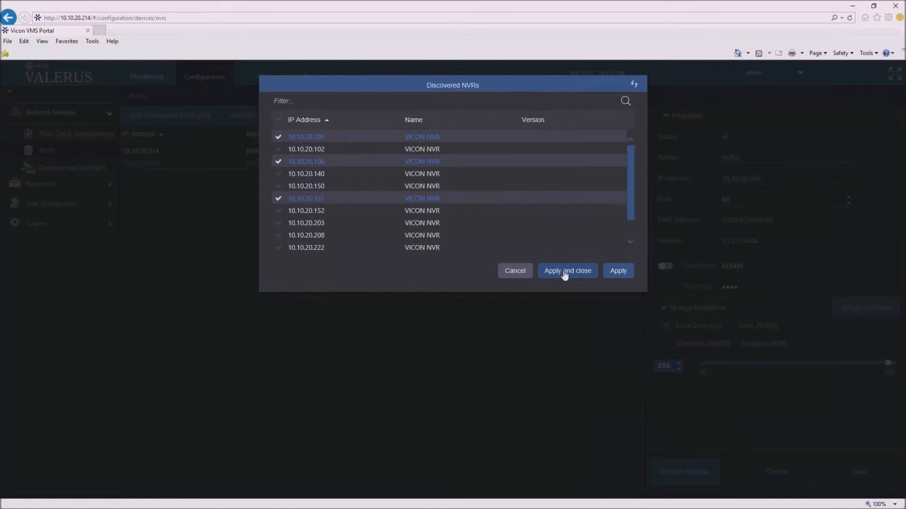
{"action": "left_click", "coordinate": [511, 273]}
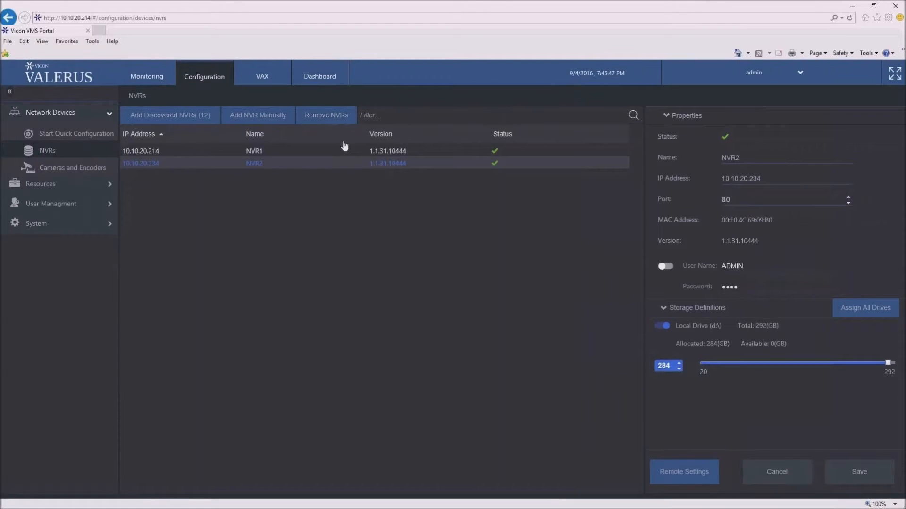
- Open the cameras and encoders list and view the properties of Encoder1
{"action": "mouse_move", "coordinate": [603, 149]}
{"action": "left_click", "coordinate": [101, 169]}
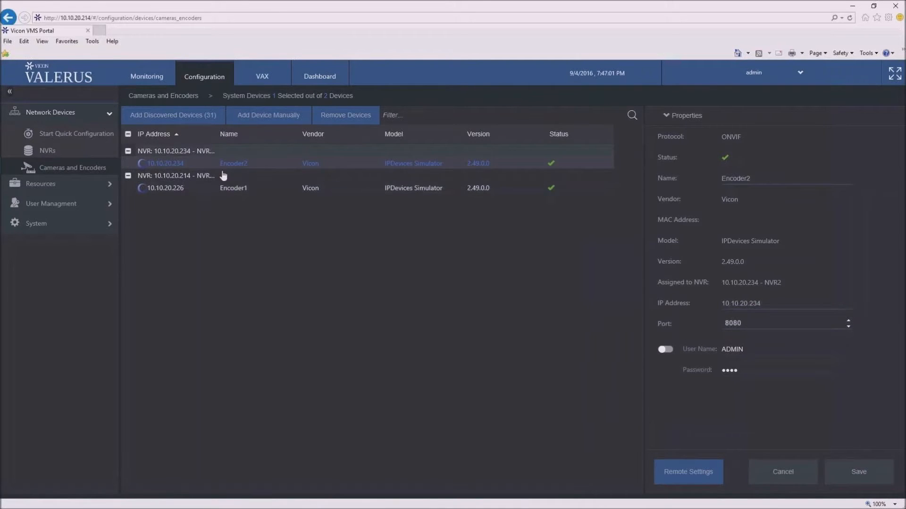
{"action": "left_click", "coordinate": [218, 191]}
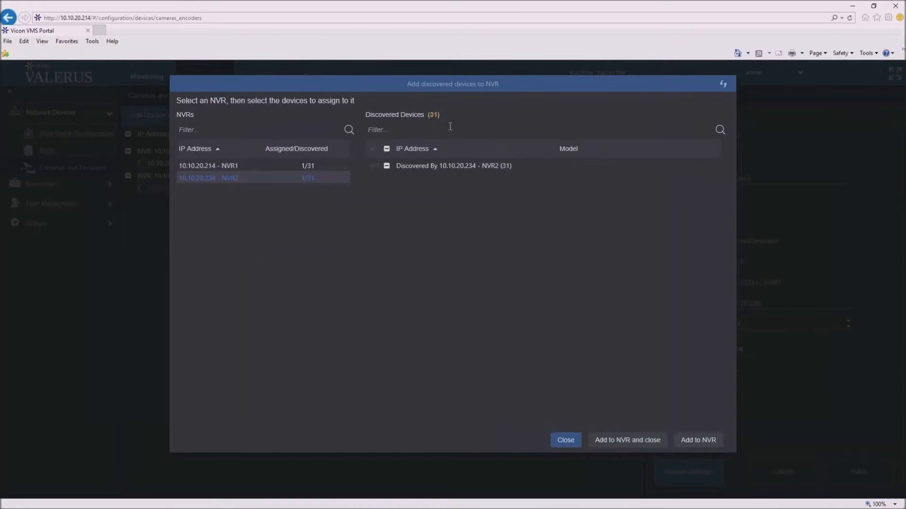
- Select the discovered devices 10.10.20.173 and 10.10.20.177 for NVR1, and close the dialog without adding them
{"action": "scroll", "coordinate": [480, 325], "scroll_direction": "down", "scroll_amount": 1}
{"action": "scroll", "coordinate": [479, 326], "scroll_direction": "up", "scroll_amount": 2}
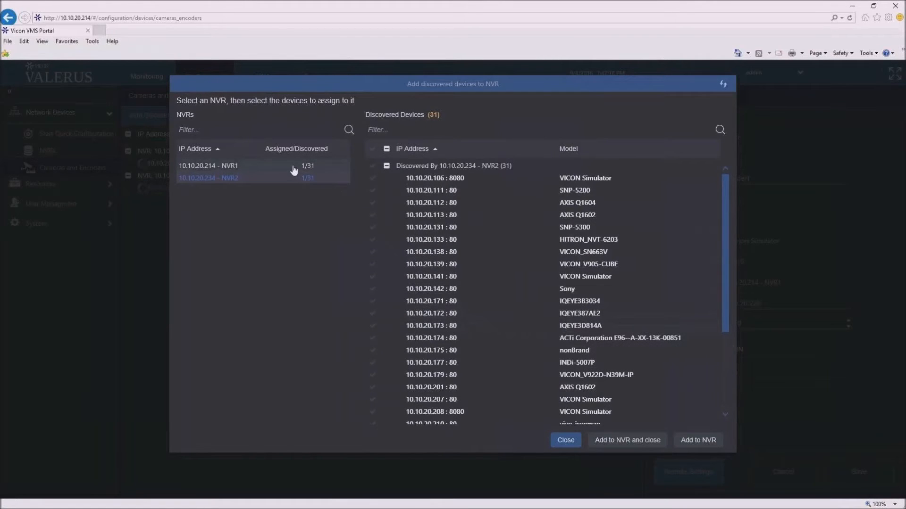
{"action": "left_click", "coordinate": [231, 166]}
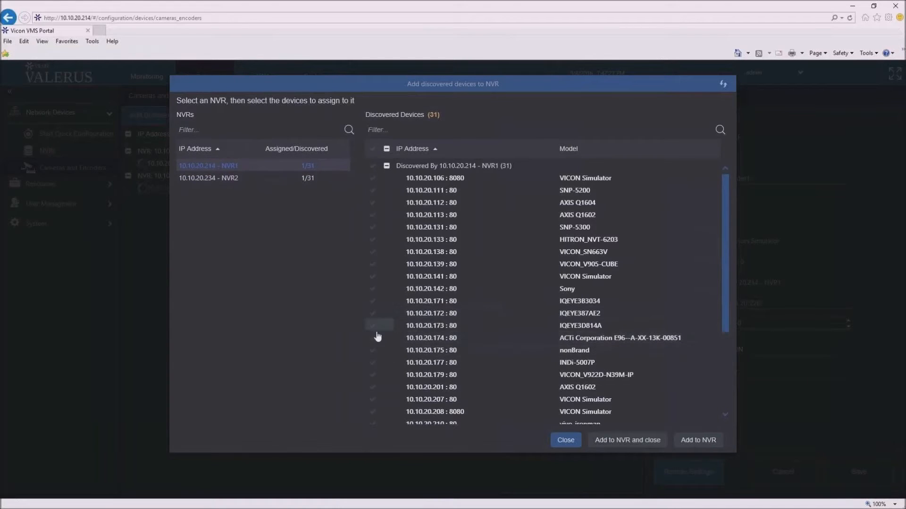
{"action": "left_click", "coordinate": [376, 329]}
{"action": "left_click", "coordinate": [372, 361]}
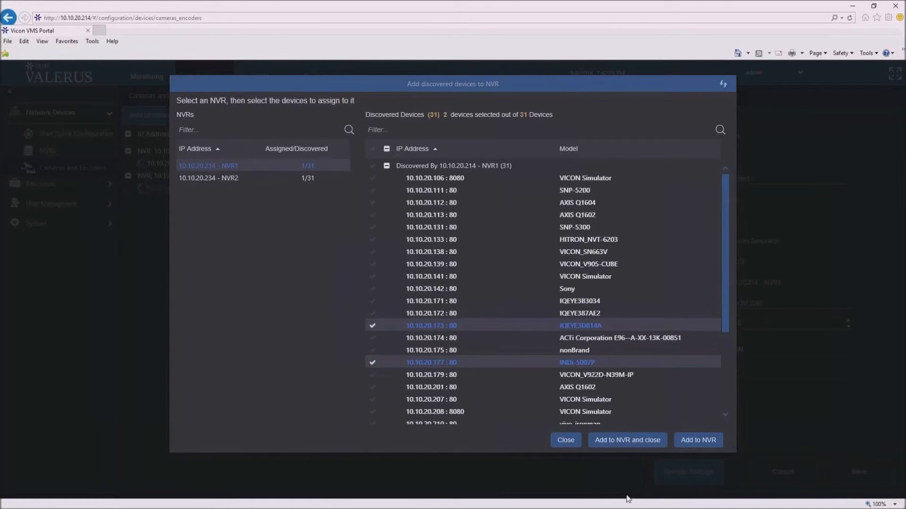
{"action": "left_click", "coordinate": [566, 441]}
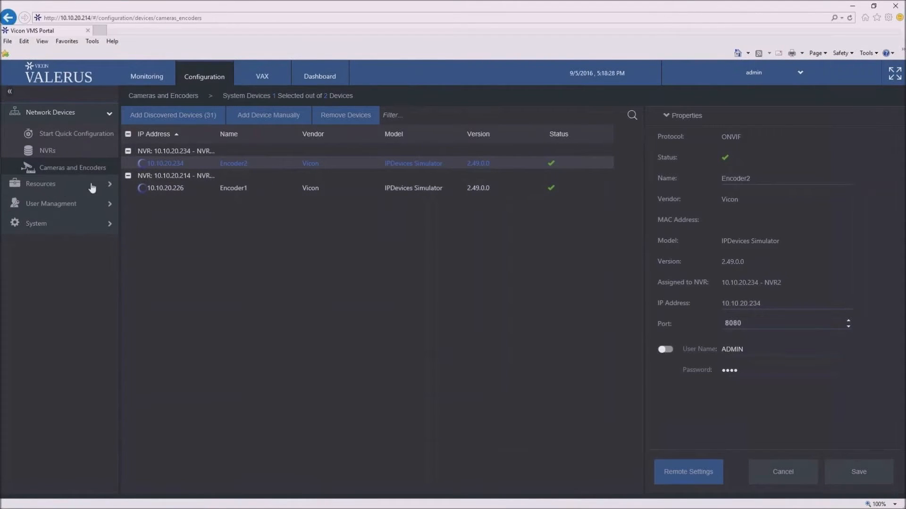
- Set the Stream 1 resolution of the Lobby video channel to 1920X1080 and save the change
{"action": "left_click", "coordinate": [111, 186]}
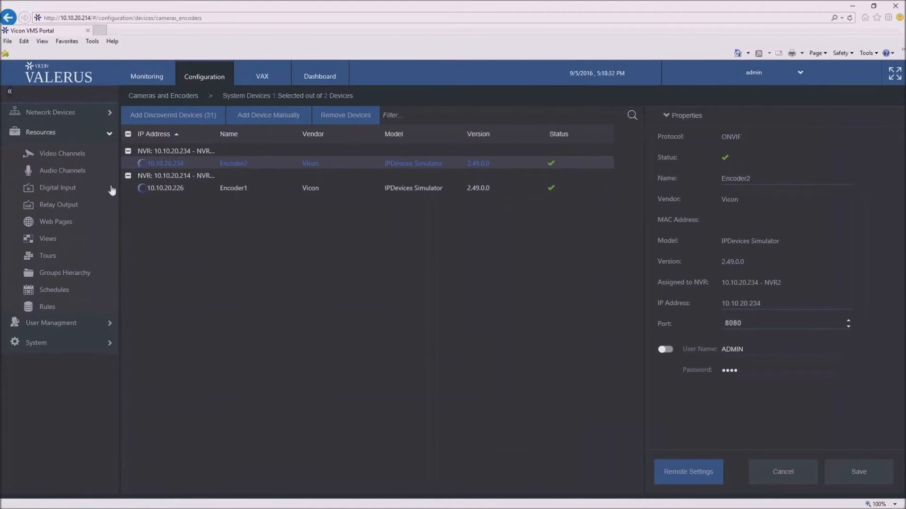
{"action": "left_click", "coordinate": [94, 161]}
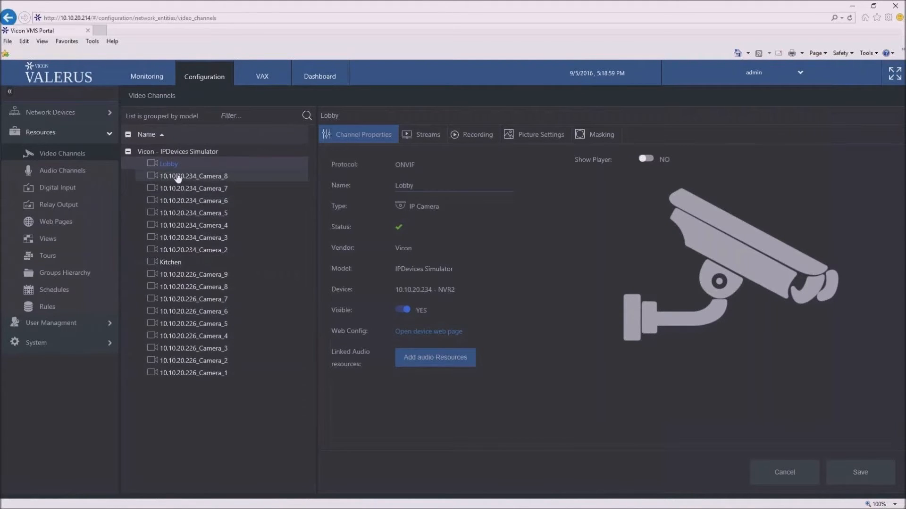
{"action": "left_click", "coordinate": [417, 185]}
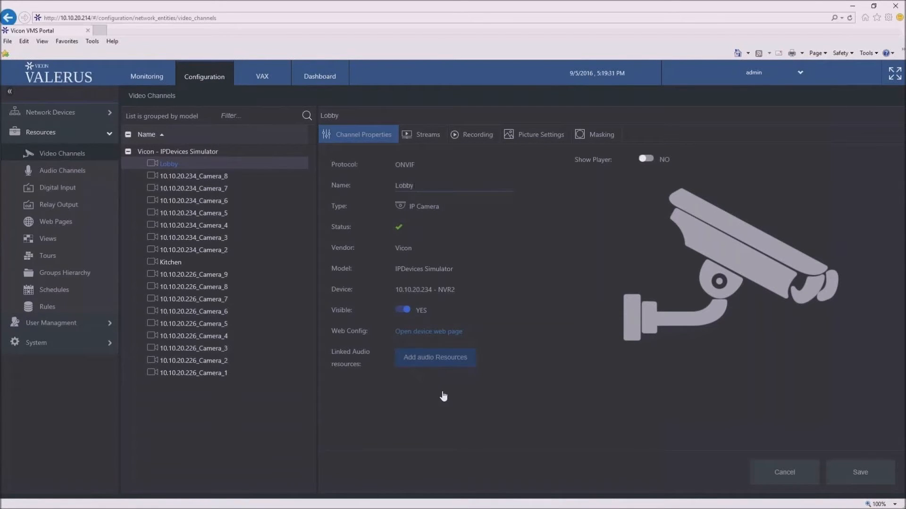
{"action": "left_click", "coordinate": [414, 137]}
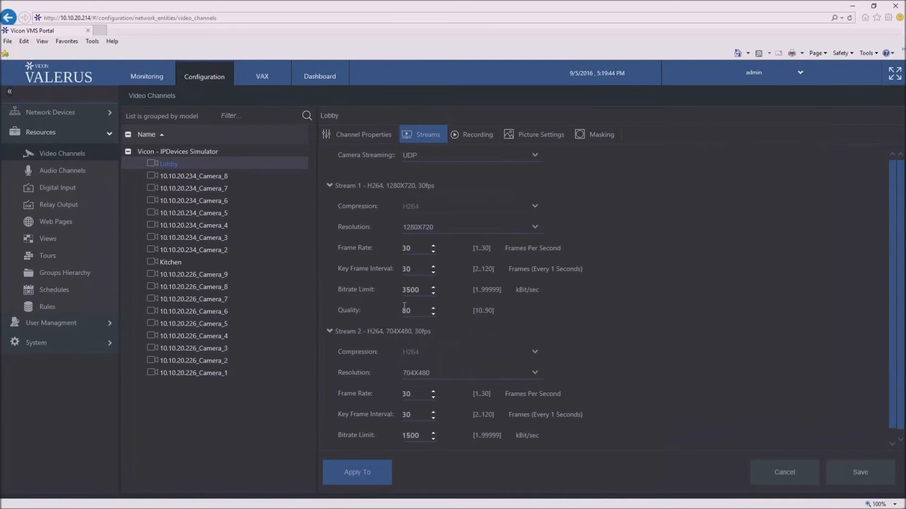
{"action": "left_click", "coordinate": [535, 228]}
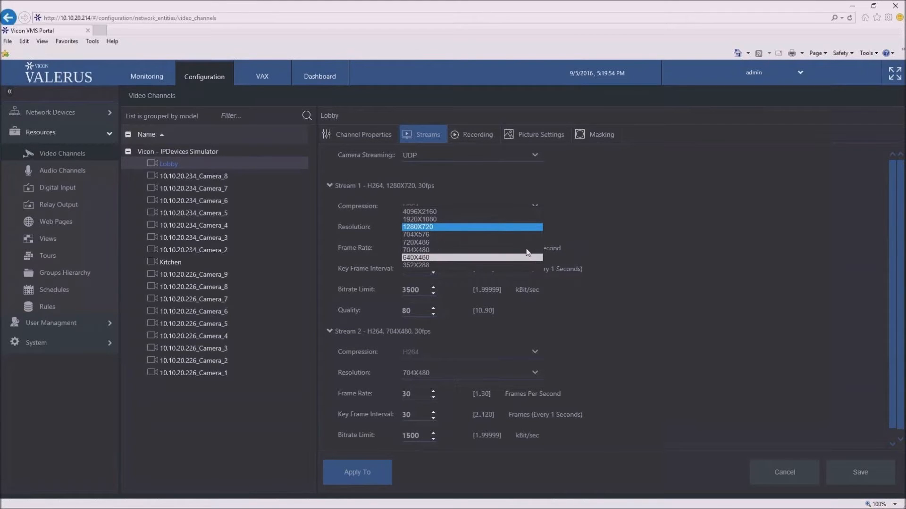
{"action": "left_click", "coordinate": [523, 220]}
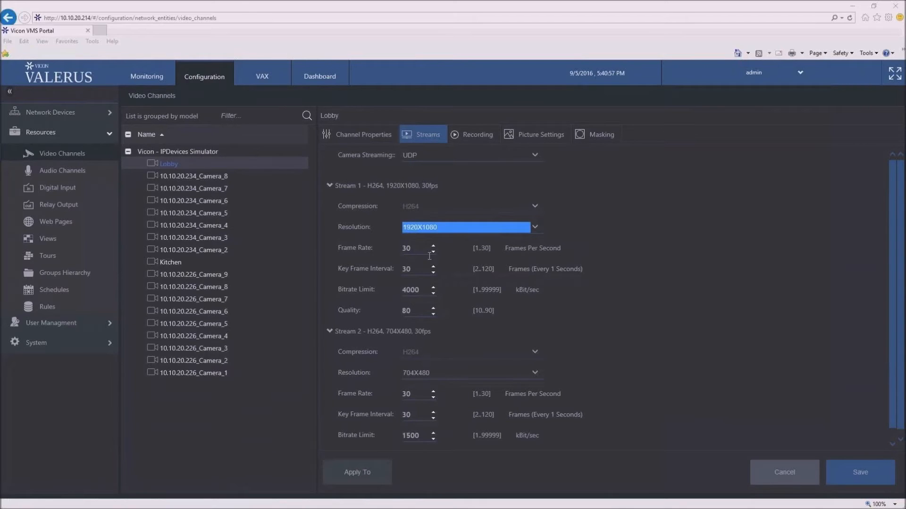
{"action": "left_click", "coordinate": [860, 472]}
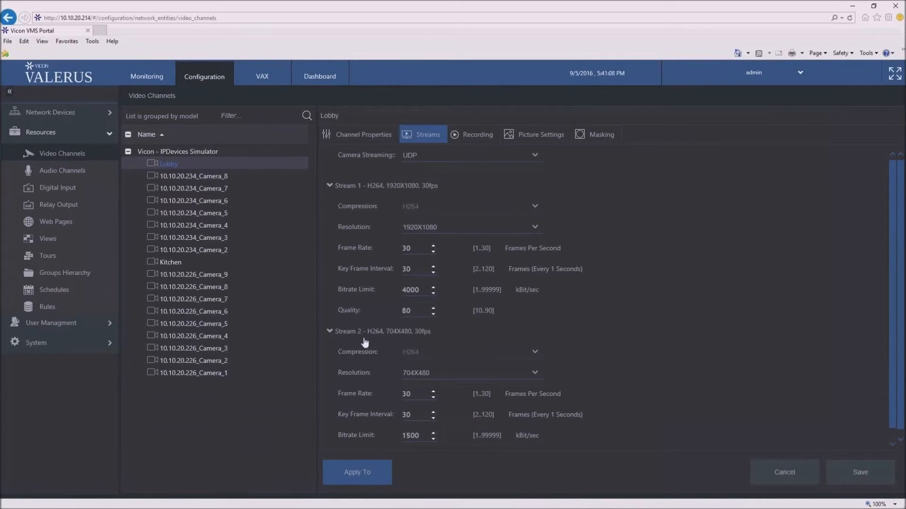
- Open the Lobby channel's recording settings and switch the retention limit on and back off
{"action": "left_click", "coordinate": [477, 135]}
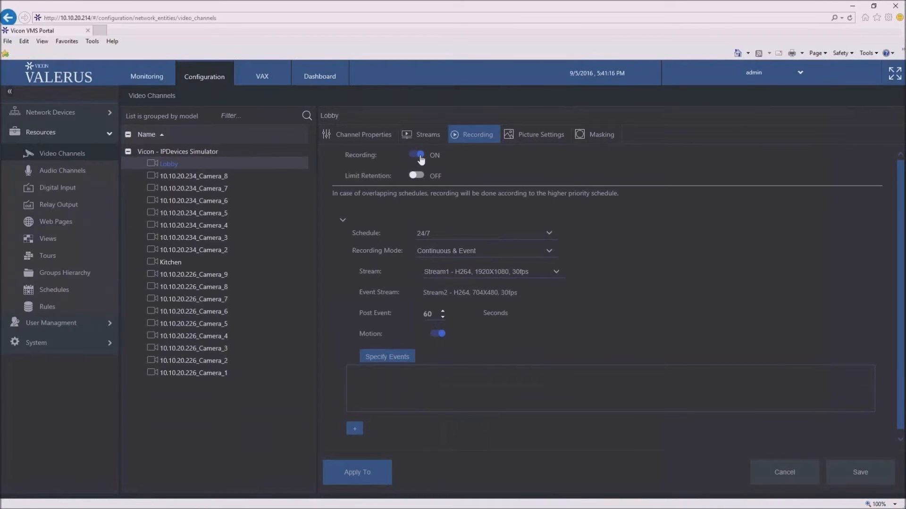
{"action": "left_click", "coordinate": [416, 175]}
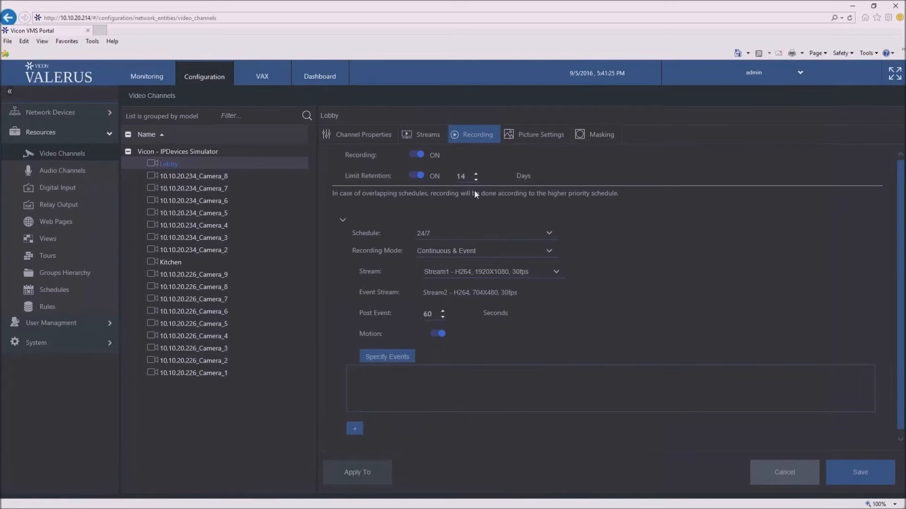
{"action": "left_click", "coordinate": [414, 182]}
- Review the Lobby channel's recording schedule and mode options, and select Continuous & Event as the recording mode
{"action": "left_click", "coordinate": [547, 234]}
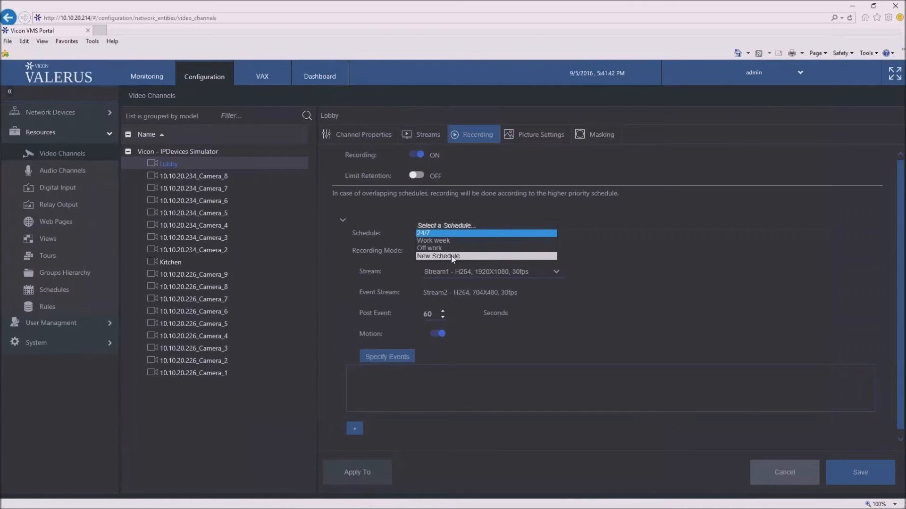
{"action": "left_click", "coordinate": [619, 279]}
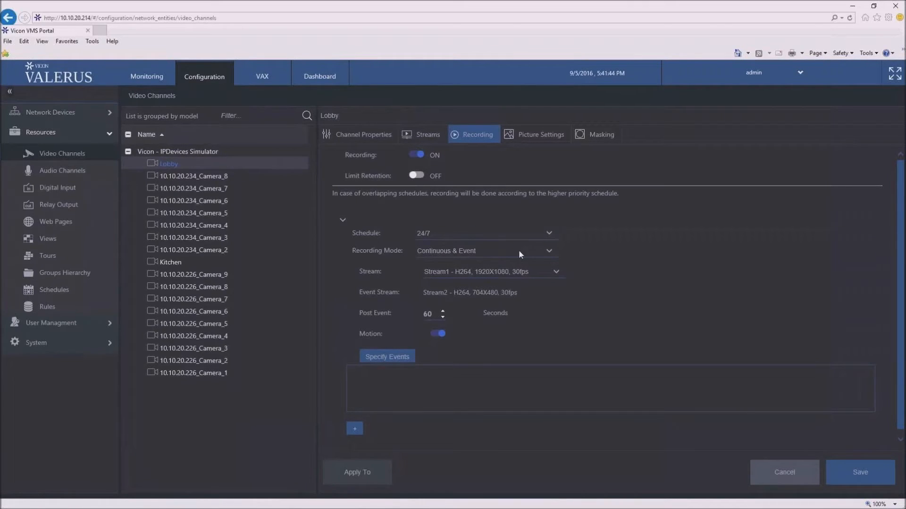
{"action": "left_click", "coordinate": [550, 252]}
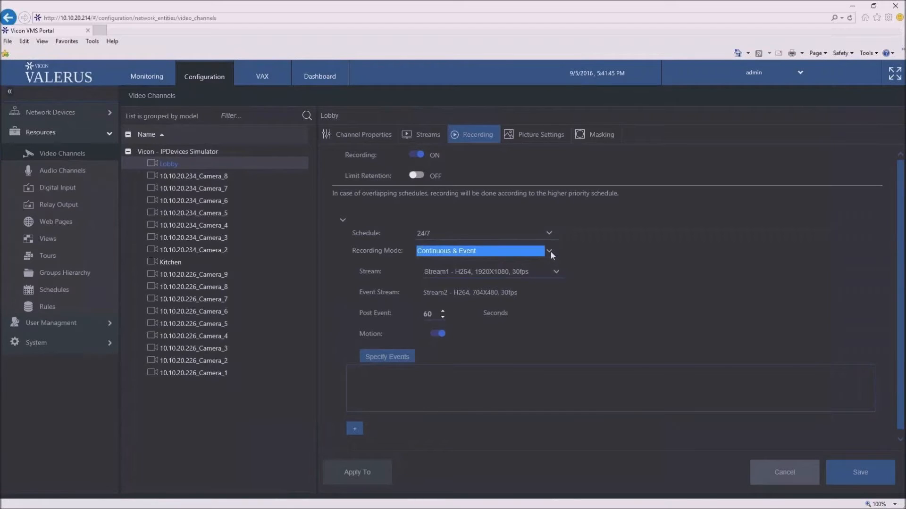
{"action": "left_click", "coordinate": [551, 253]}
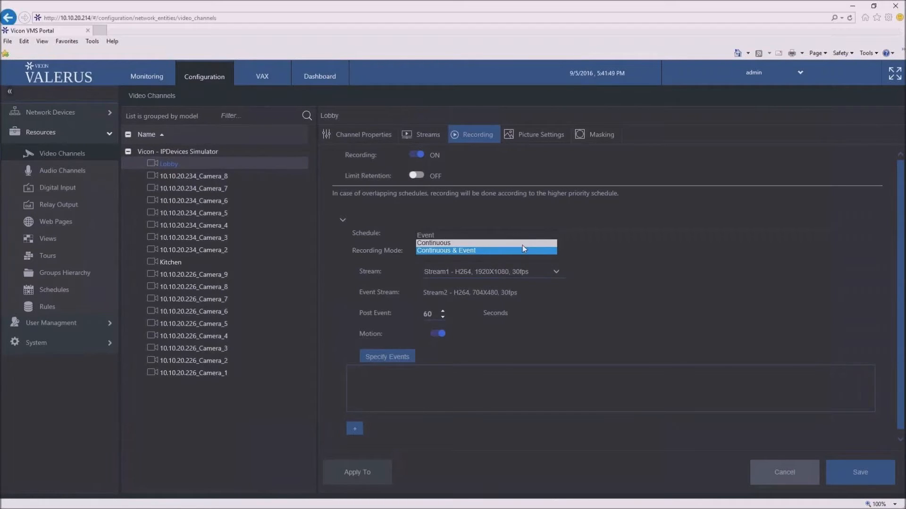
{"action": "left_click", "coordinate": [523, 251]}
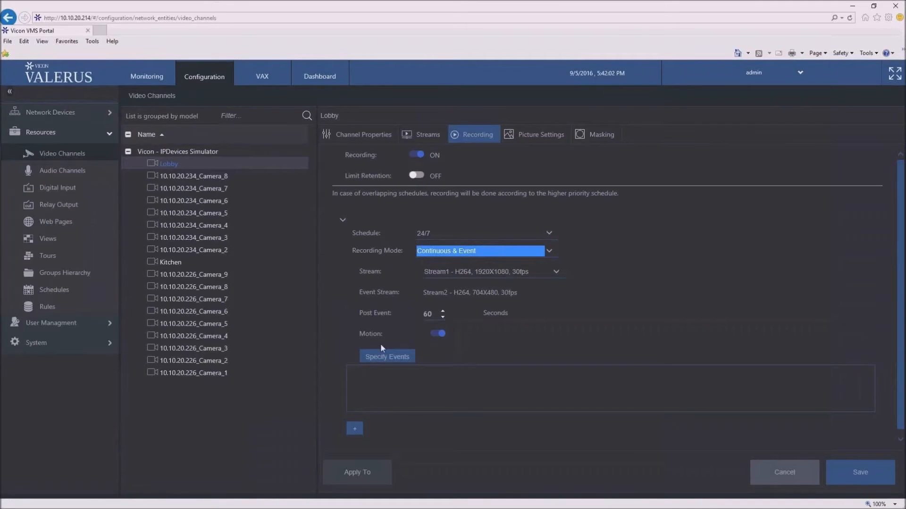
- Switch the Lobby motion trigger off and back on, and select NVR Connection Lost events for NVR2 and NVR1 without applying them
{"action": "left_click", "coordinate": [437, 335]}
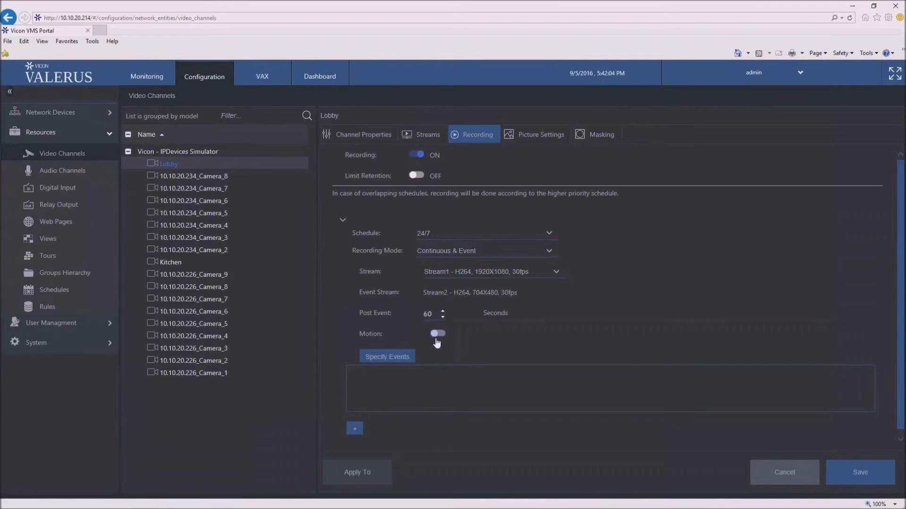
{"action": "left_click", "coordinate": [436, 338]}
{"action": "left_click", "coordinate": [409, 361]}
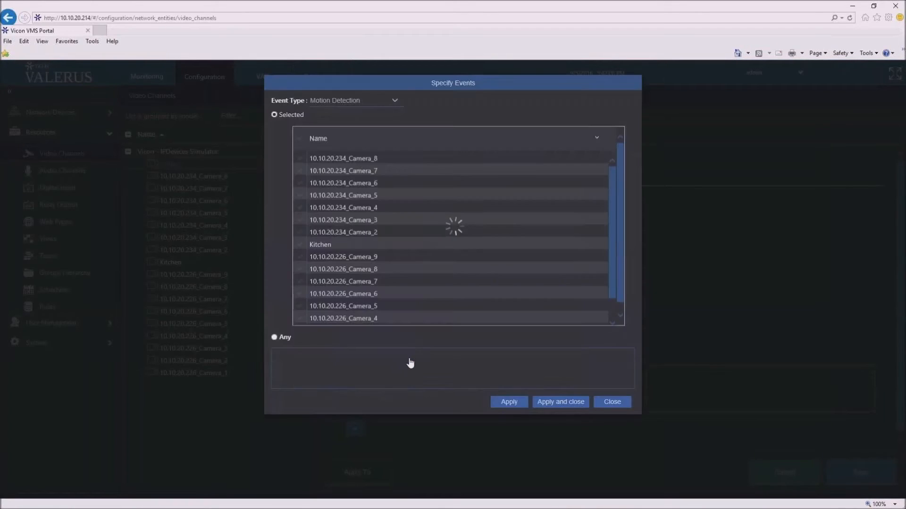
{"action": "left_click", "coordinate": [395, 101]}
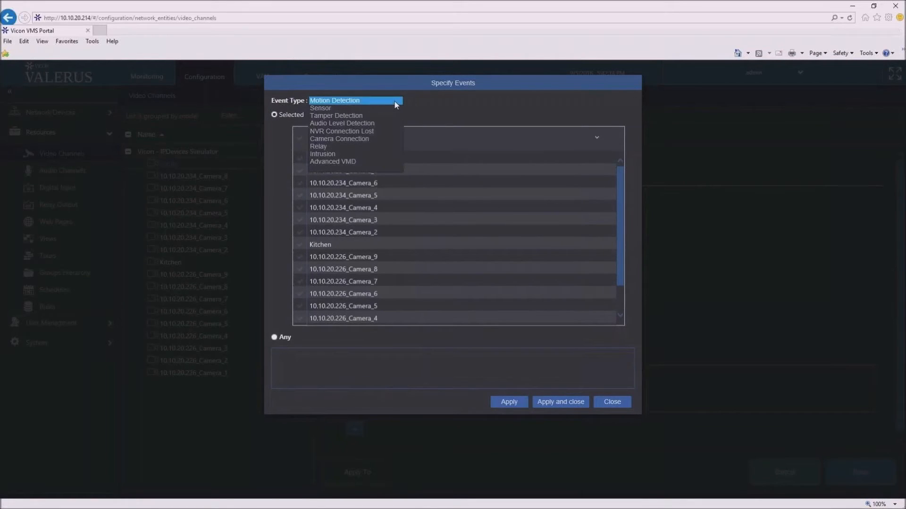
{"action": "left_click", "coordinate": [367, 132]}
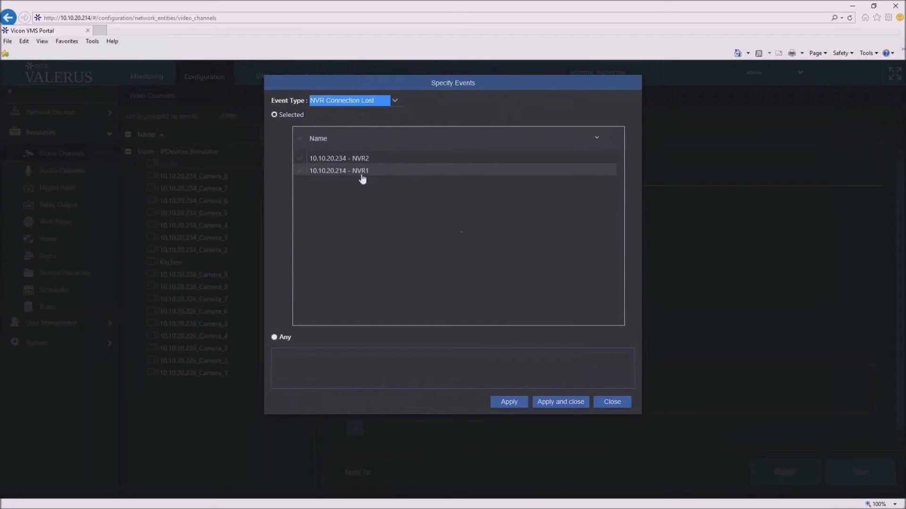
{"action": "left_click", "coordinate": [301, 159]}
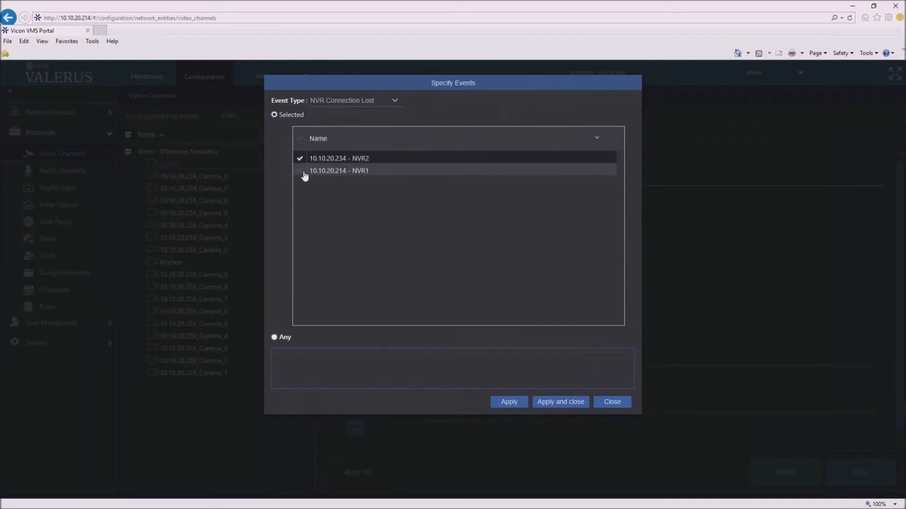
{"action": "left_click", "coordinate": [300, 171]}
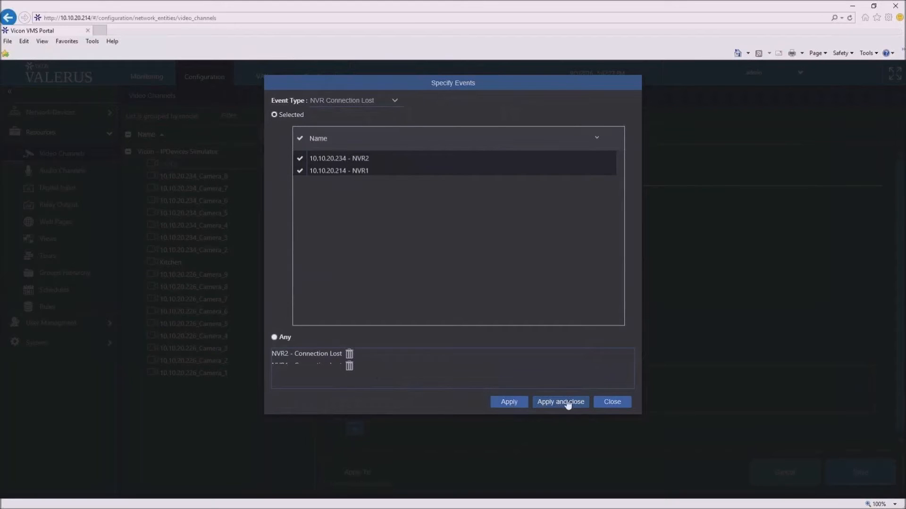
{"action": "left_click", "coordinate": [603, 402]}
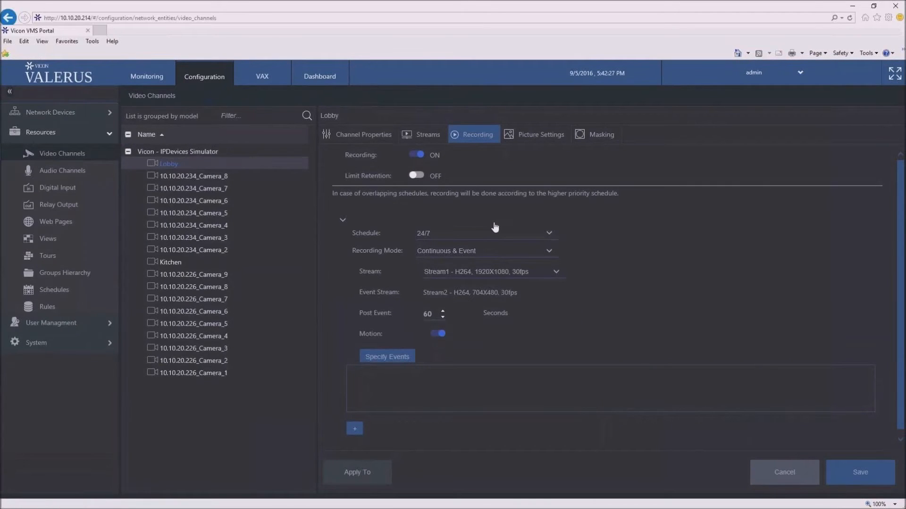
- Open the Lobby channel's picture settings and examine the visual, focus, exposure and white balance settings
{"action": "left_click", "coordinate": [535, 135]}
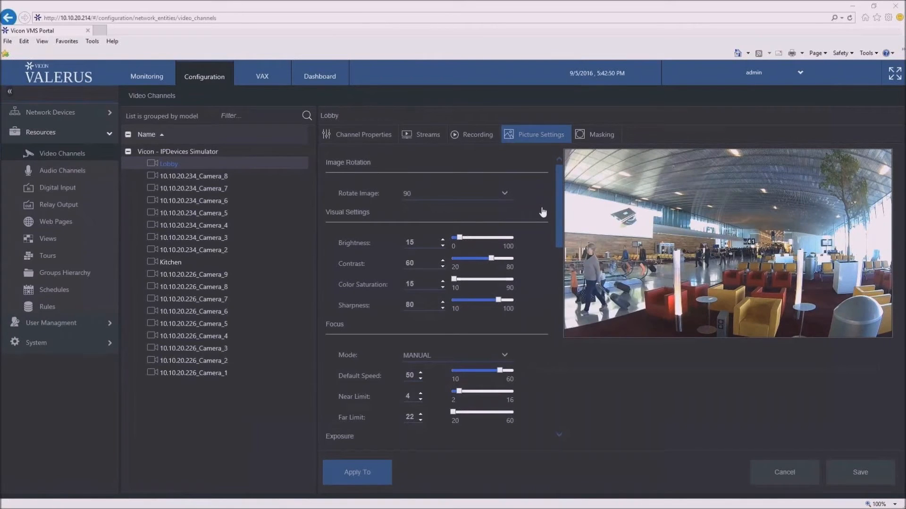
{"action": "scroll", "coordinate": [542, 214], "scroll_direction": "down", "scroll_amount": 5}
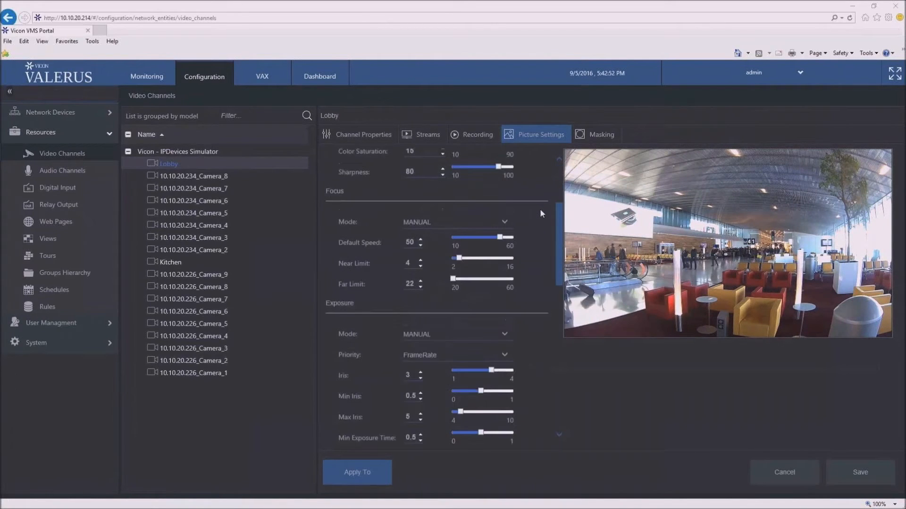
{"action": "scroll", "coordinate": [541, 213], "scroll_direction": "down", "scroll_amount": 3}
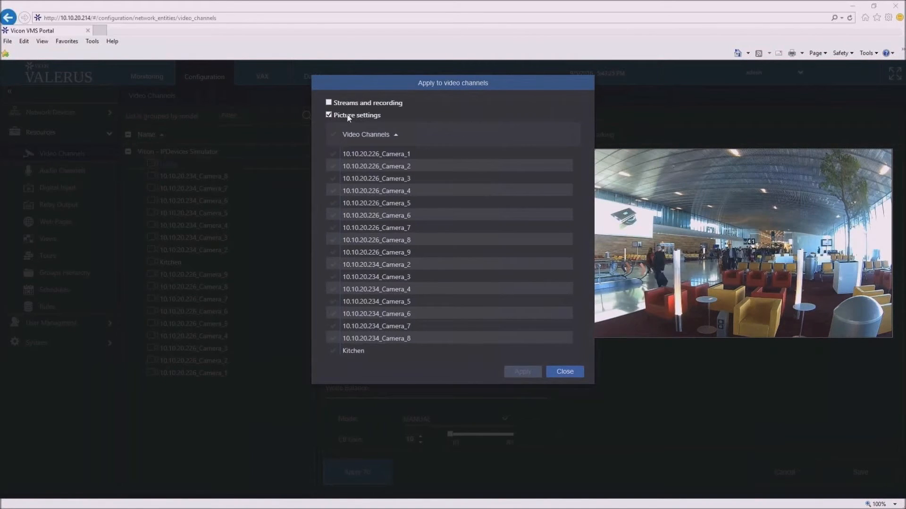
- Select only Streams and recording for copying to 10.10.20.226_Camera_8 and 9 and 10.10.20.234_Camera_2 to 4, and close without applying
{"action": "left_click", "coordinate": [329, 103]}
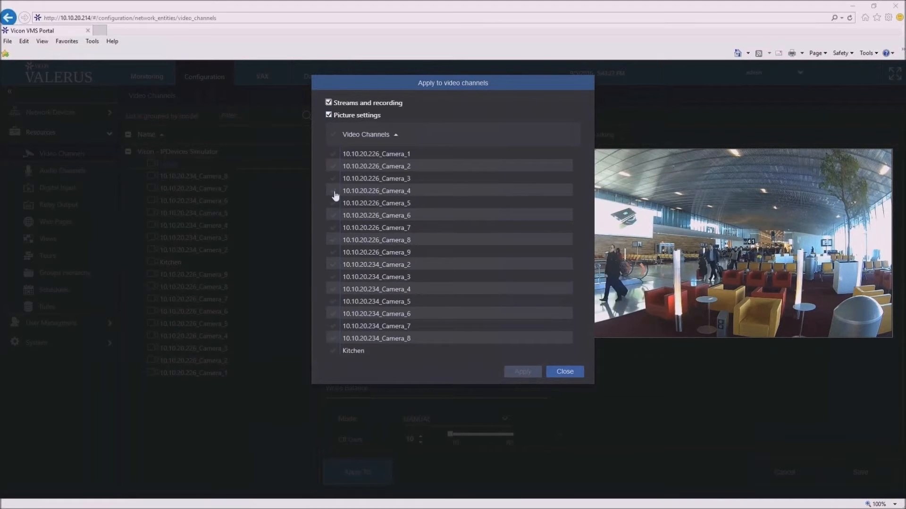
{"action": "left_click", "coordinate": [355, 115]}
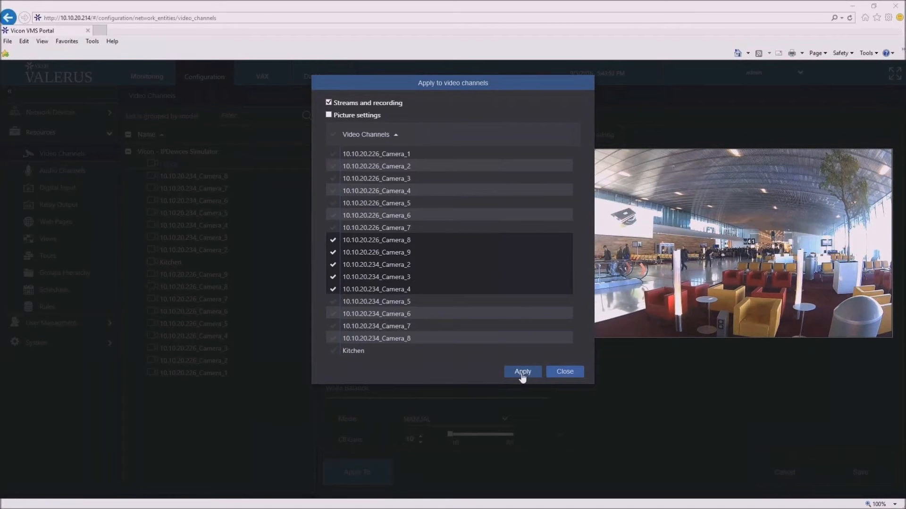
{"action": "left_click", "coordinate": [564, 372]}
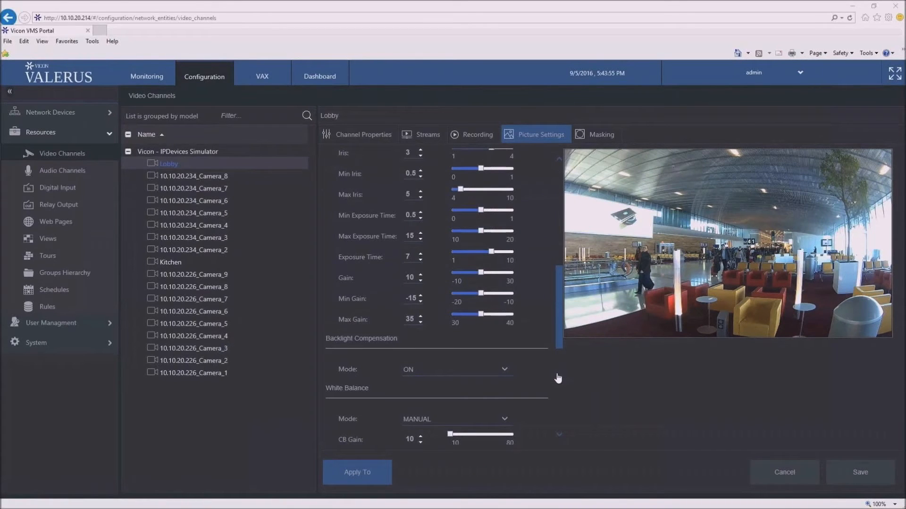
- Open the Lobby channel's masking settings, and display Lobby in live monitoring with its mask switched off and back on
{"action": "left_click", "coordinate": [602, 139]}
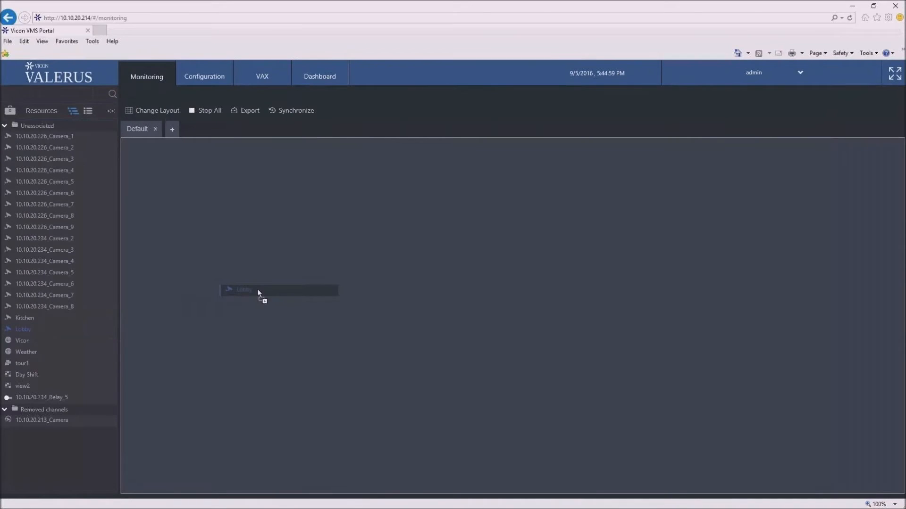
{"action": "left_click_drag", "start_coordinate": [261, 296], "coordinate": [261, 293]}
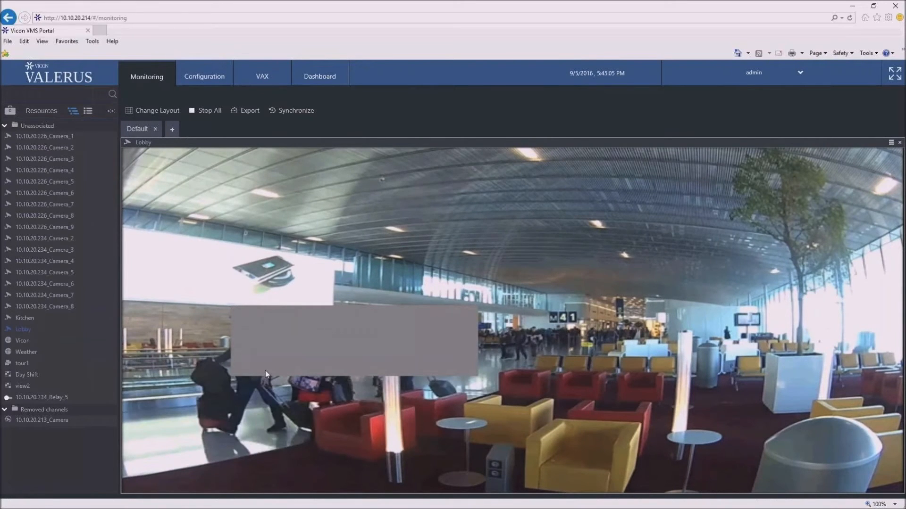
{"action": "mouse_move", "coordinate": [848, 147]}
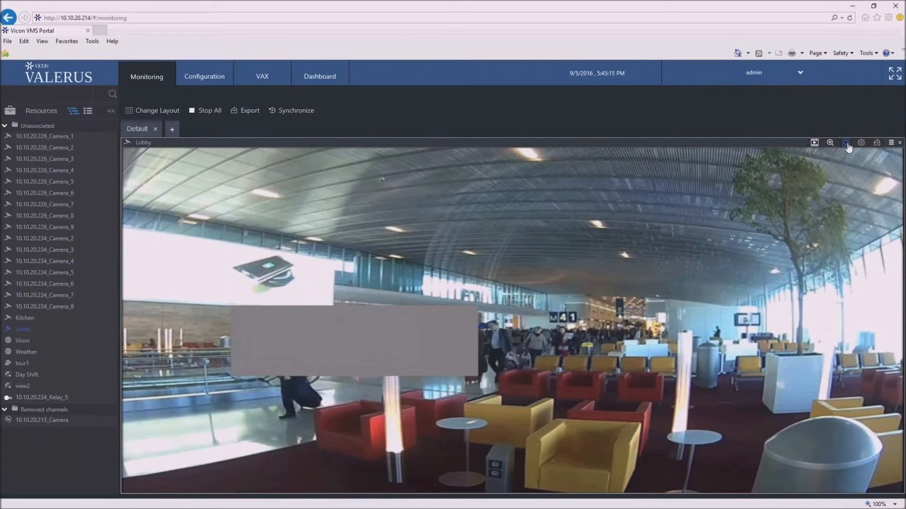
{"action": "left_click", "coordinate": [847, 145]}
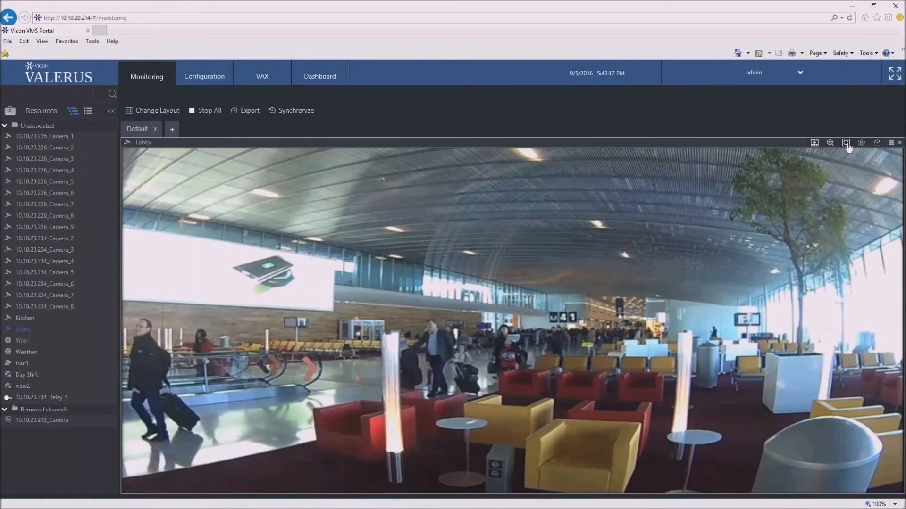
{"action": "left_click", "coordinate": [846, 143]}
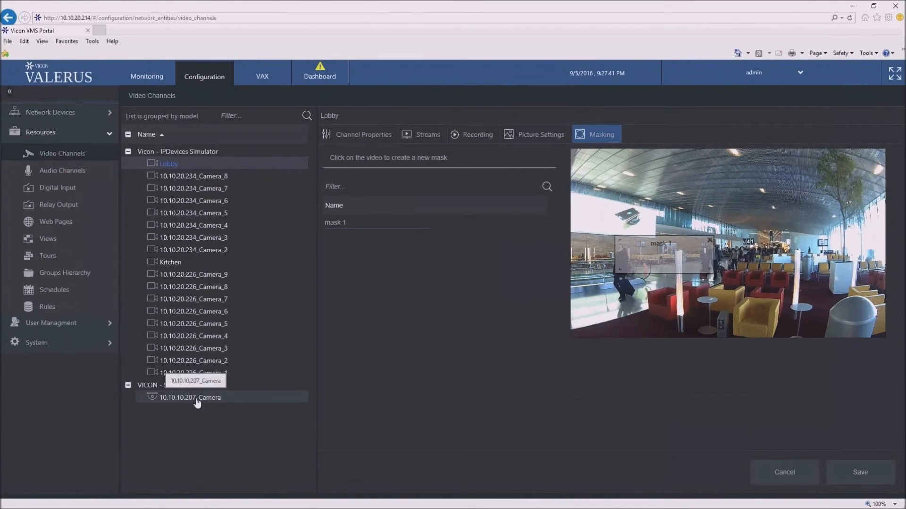
- Open the PTZ settings of 10.10.10.207_Camera, steer the camera to a different view and add a new preset
{"action": "left_click", "coordinate": [197, 402]}
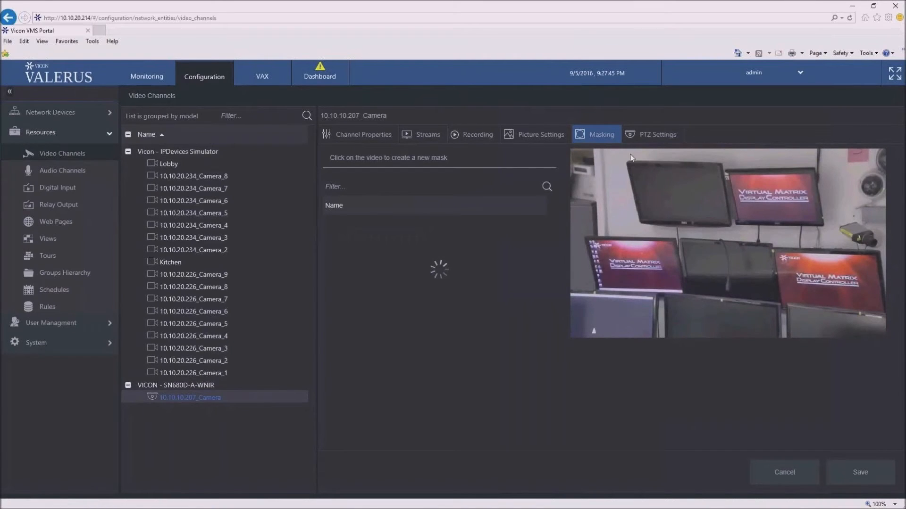
{"action": "left_click", "coordinate": [650, 137]}
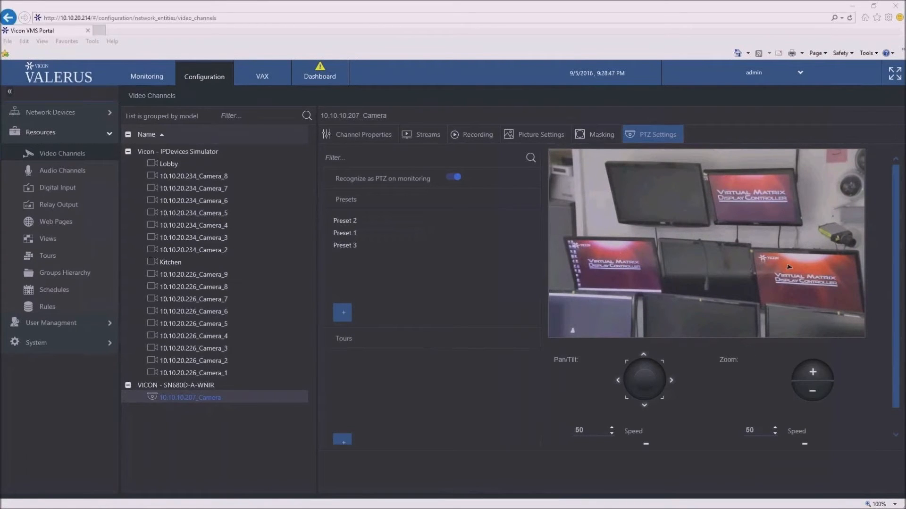
{"action": "left_click", "coordinate": [579, 238]}
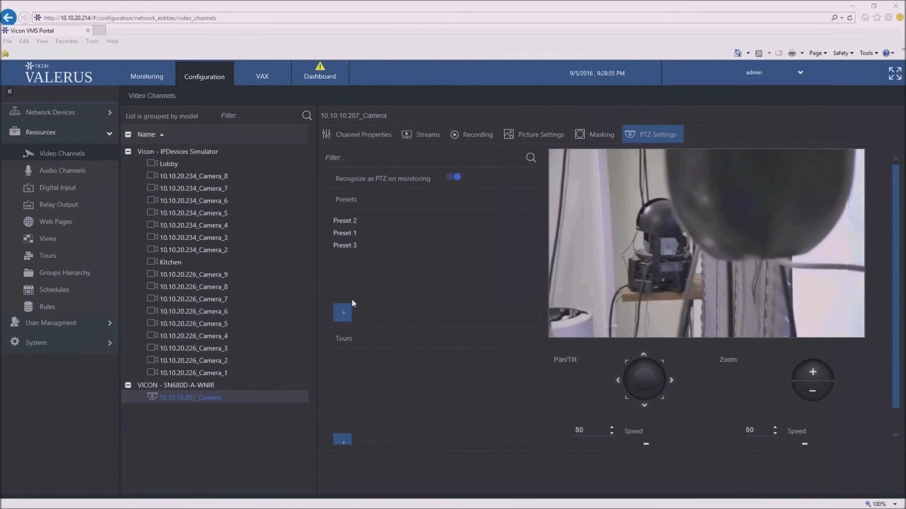
{"action": "left_click", "coordinate": [343, 315]}
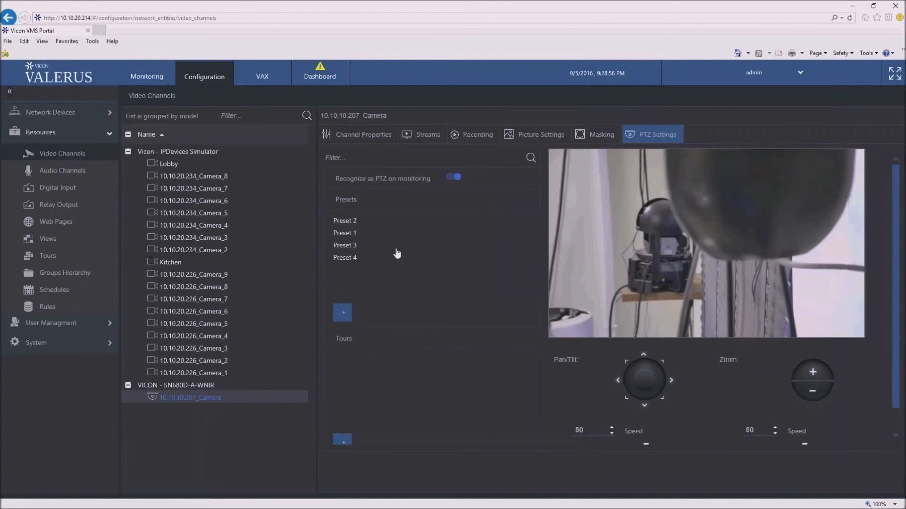
- Run the saved presets of 10.10.10.207_Camera to check their views, ending on Preset 1
{"action": "mouse_move", "coordinate": [502, 259]}
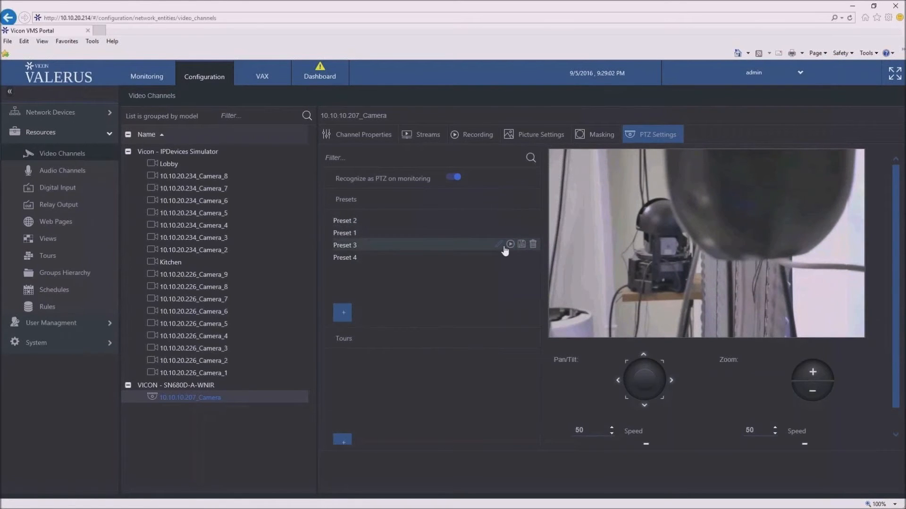
{"action": "left_click", "coordinate": [505, 247]}
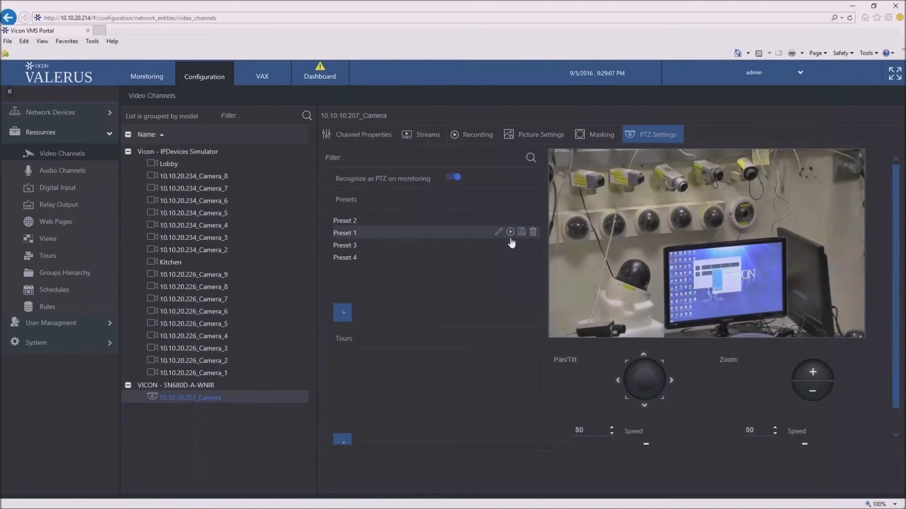
{"action": "left_click", "coordinate": [510, 239]}
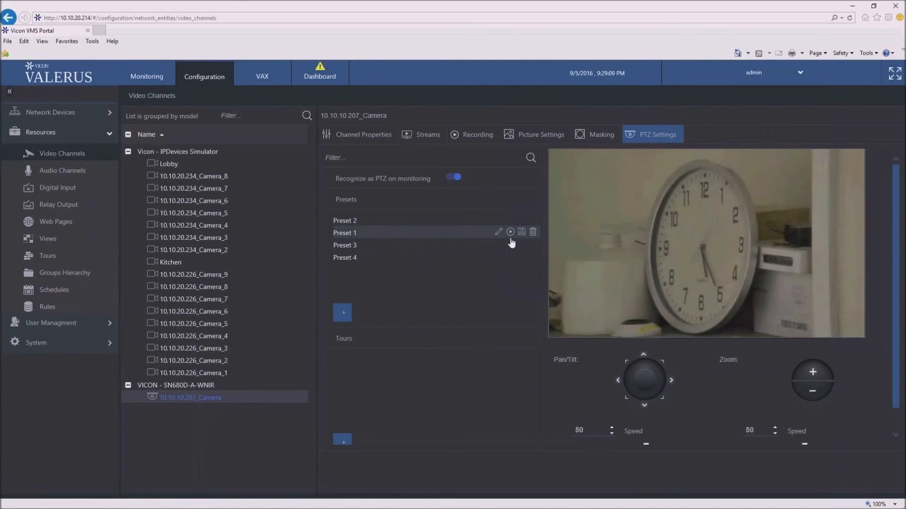
- Display 10.10.10.207_Camera in live monitoring, run Preset 2 from its presets list and close the list
{"action": "left_click", "coordinate": [147, 78]}
{"action": "left_click_drag", "start_coordinate": [41, 341], "coordinate": [187, 332]}
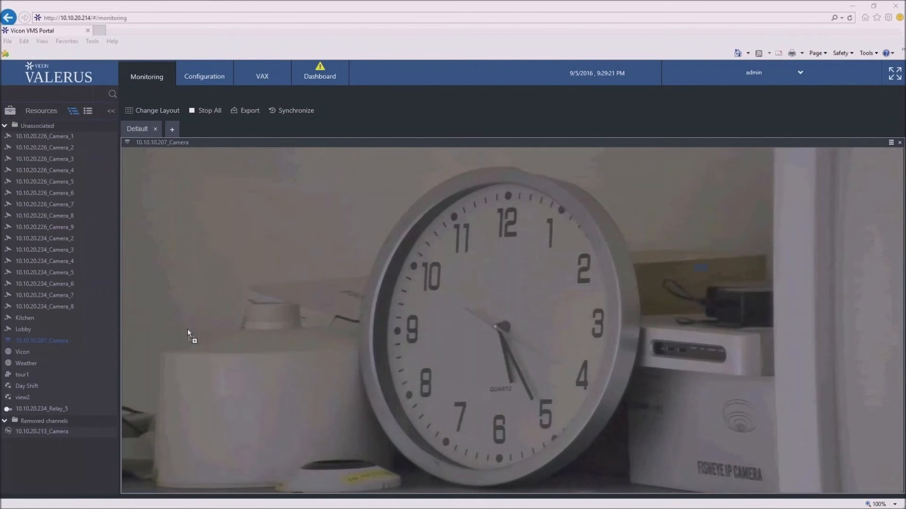
{"action": "mouse_move", "coordinate": [823, 147]}
{"action": "left_click", "coordinate": [813, 145]}
{"action": "left_click", "coordinate": [814, 142]}
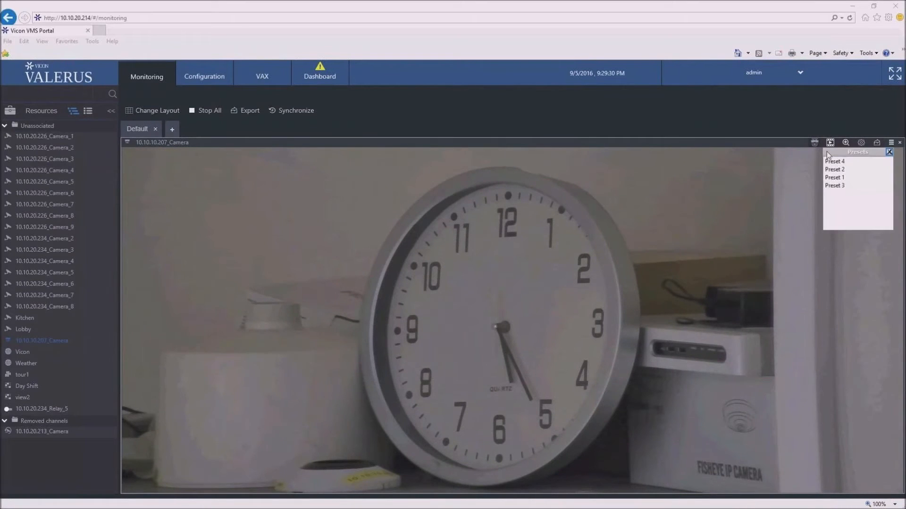
{"action": "left_click", "coordinate": [835, 170]}
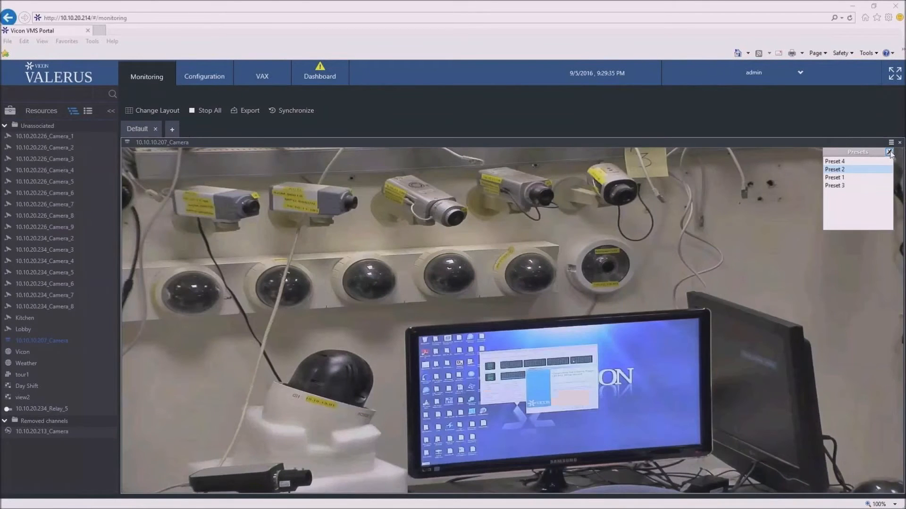
{"action": "left_click", "coordinate": [889, 153]}
- Steer 10.10.10.207_Camera directly in the live video towards the ladder and equipment rack
{"action": "left_click", "coordinate": [366, 301]}
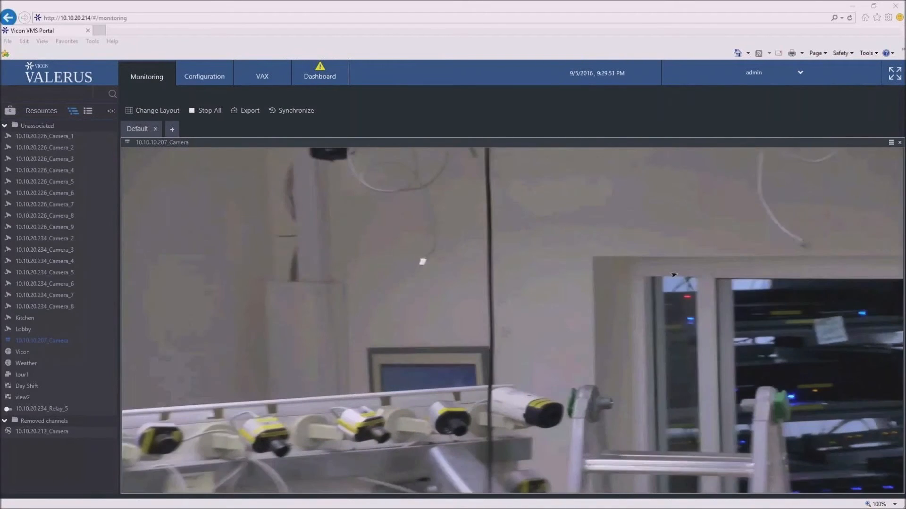
{"action": "left_click_drag", "start_coordinate": [674, 275], "coordinate": [705, 336]}
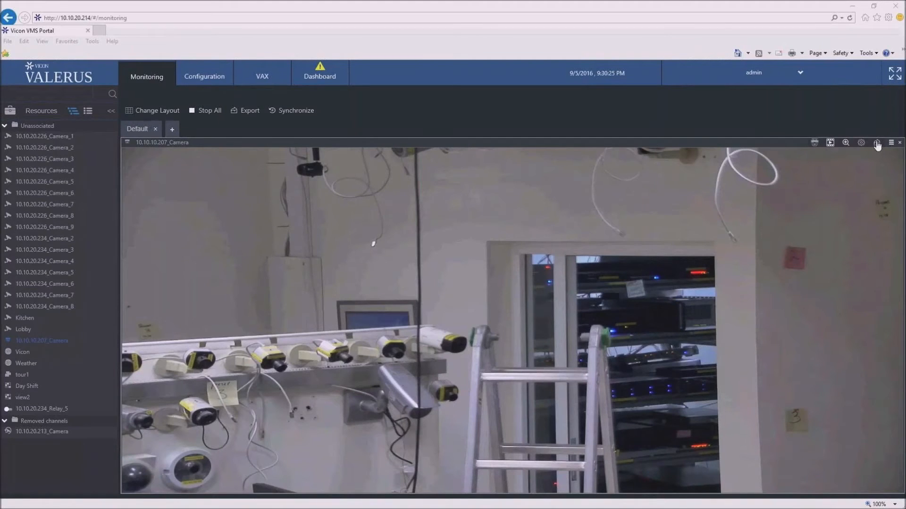
- Show the presets list of 10.10.10.207_Camera in live monitoring and run Preset 1
{"action": "left_click", "coordinate": [815, 143]}
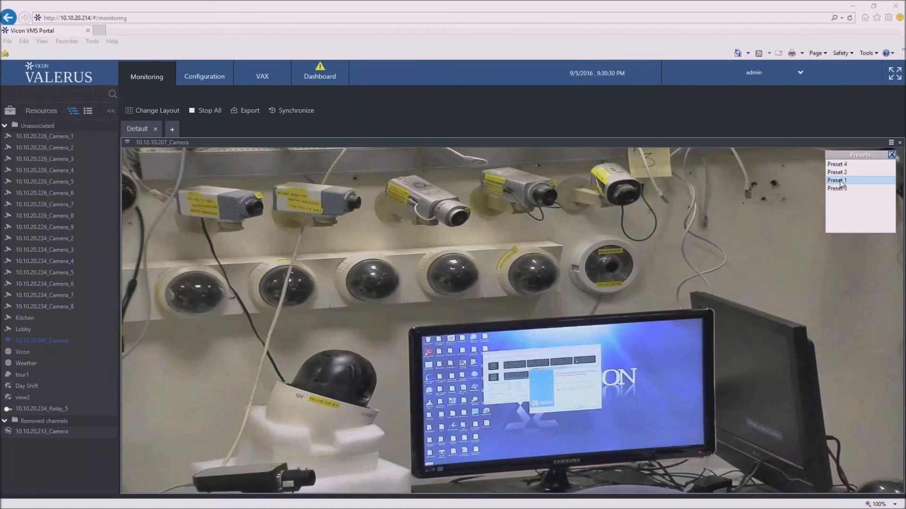
{"action": "left_click", "coordinate": [840, 183]}
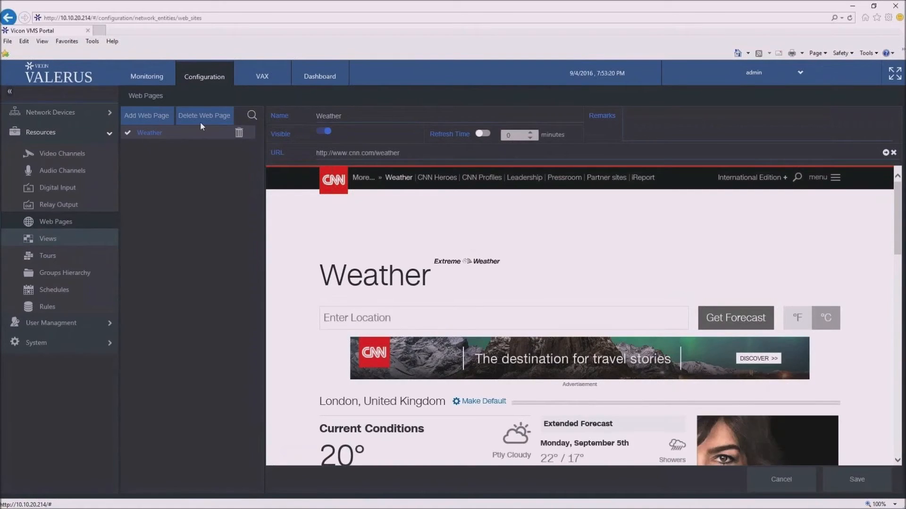
{"action": "left_click", "coordinate": [156, 116]}
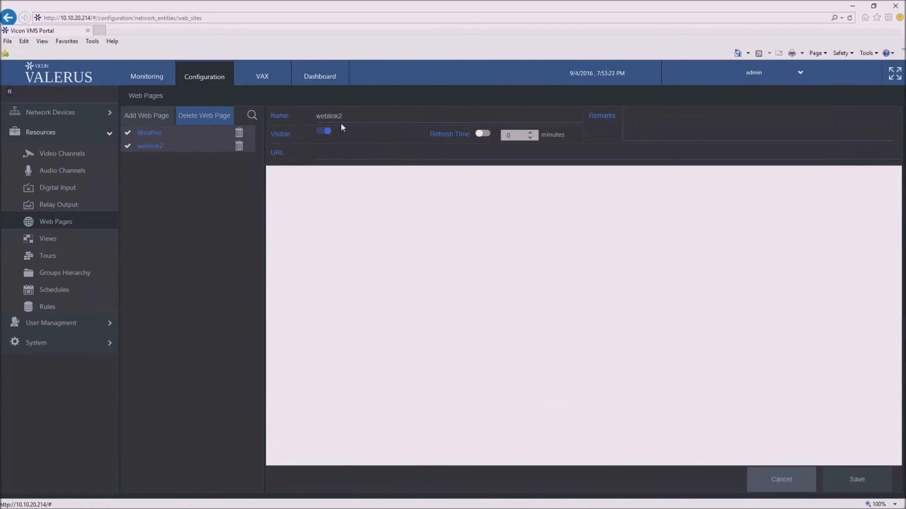
{"action": "type", "text": "Vicon"}
{"action": "left_click", "coordinate": [383, 155]}
{"action": "type", "text": "www.vicon-security/cv"}
{"action": "key", "text": "BackSpace"}
{"action": "key", "text": "BackSpace"}
{"action": "key", "text": "BackSpace"}
{"action": "type", "text": ".com"}
{"action": "key", "text": "Return"}
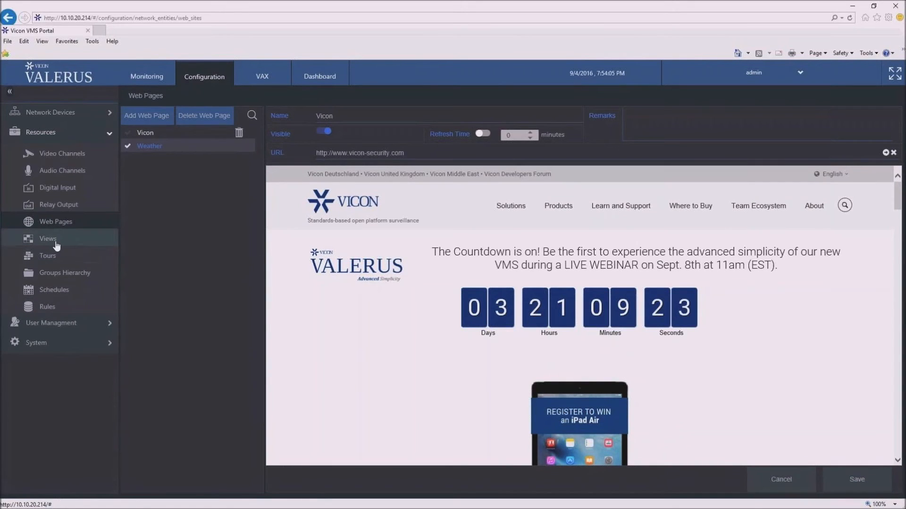
- In the Day Shift view, replace 10.10.20.226_Camera_4 with 10.10.20.226_Camera_8 from the available resources, and open the Tours configuration
{"action": "left_click", "coordinate": [52, 242]}
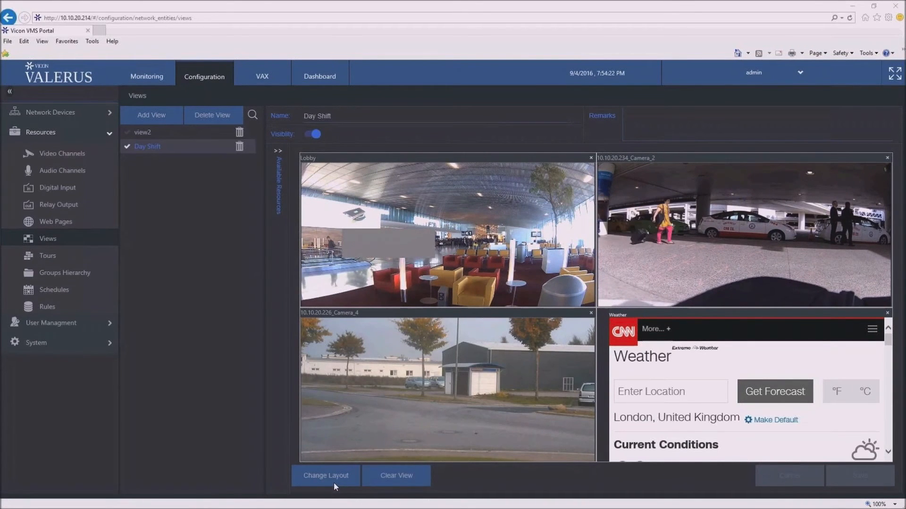
{"action": "left_click", "coordinate": [278, 151]}
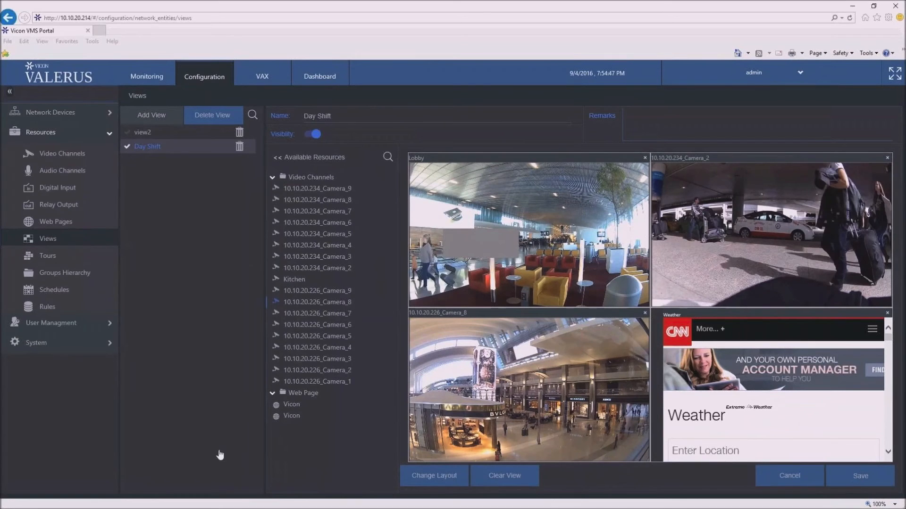
{"action": "left_click", "coordinate": [157, 134]}
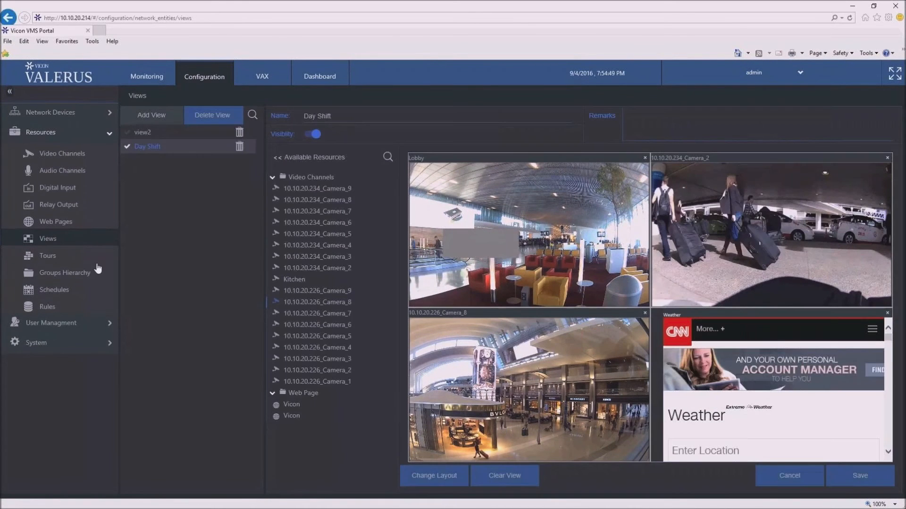
{"action": "left_click", "coordinate": [50, 261]}
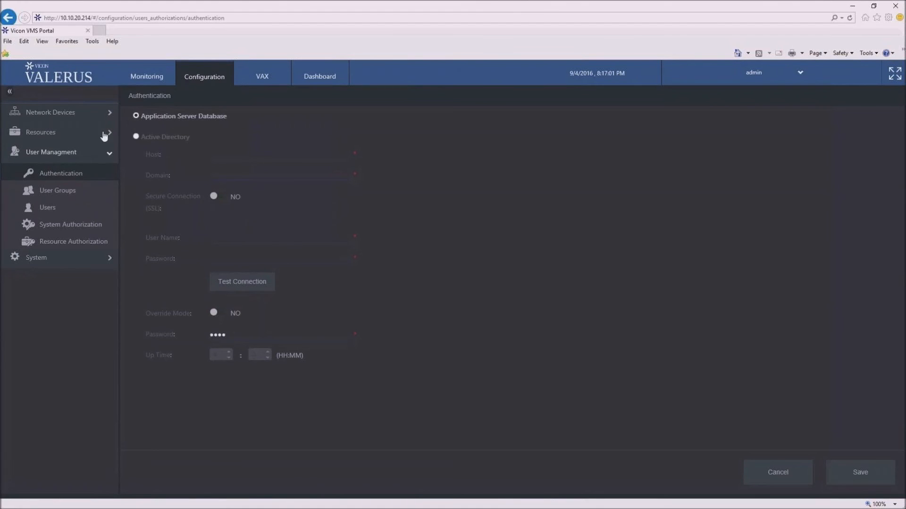
- Review user management: preview the Active Directory authentication options, return to Application Server Database, and view the user groups and users
{"action": "left_click", "coordinate": [136, 137]}
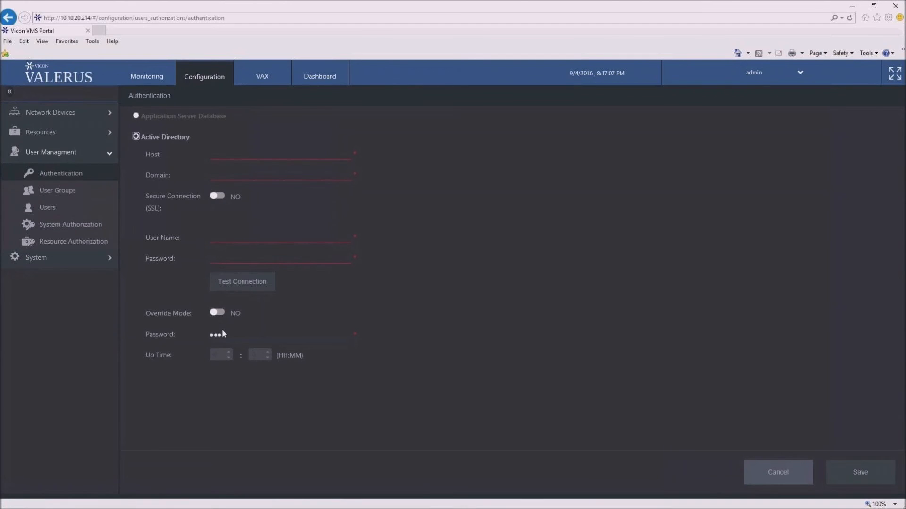
{"action": "left_click", "coordinate": [136, 115]}
{"action": "left_click", "coordinate": [56, 190]}
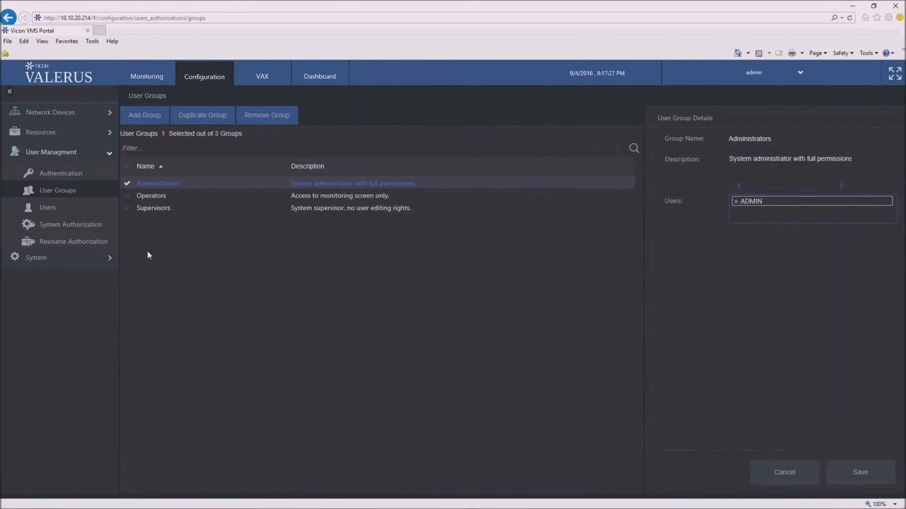
{"action": "left_click", "coordinate": [47, 210]}
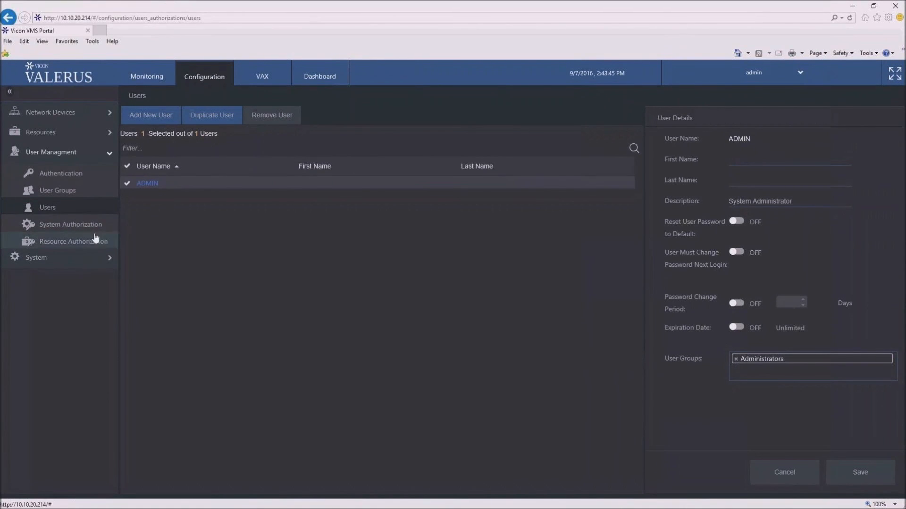
- Open the system licensing settings and examine the end user and dealer fields of the online activation form
{"action": "left_click", "coordinate": [103, 262]}
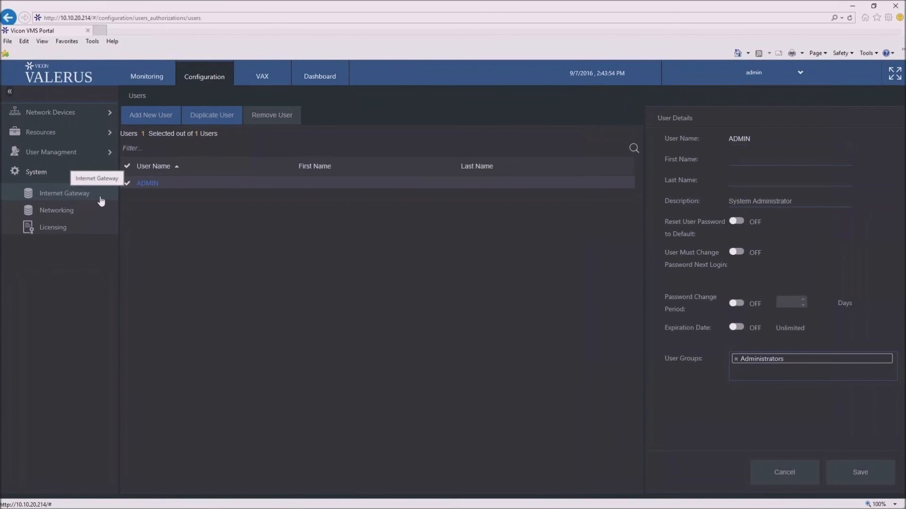
{"action": "left_click", "coordinate": [83, 232]}
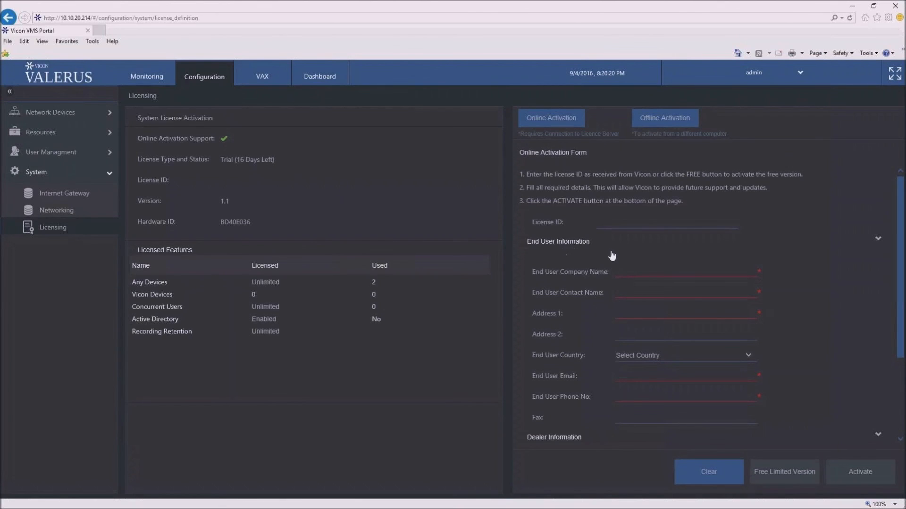
{"action": "scroll", "coordinate": [608, 255], "scroll_direction": "down", "scroll_amount": 2}
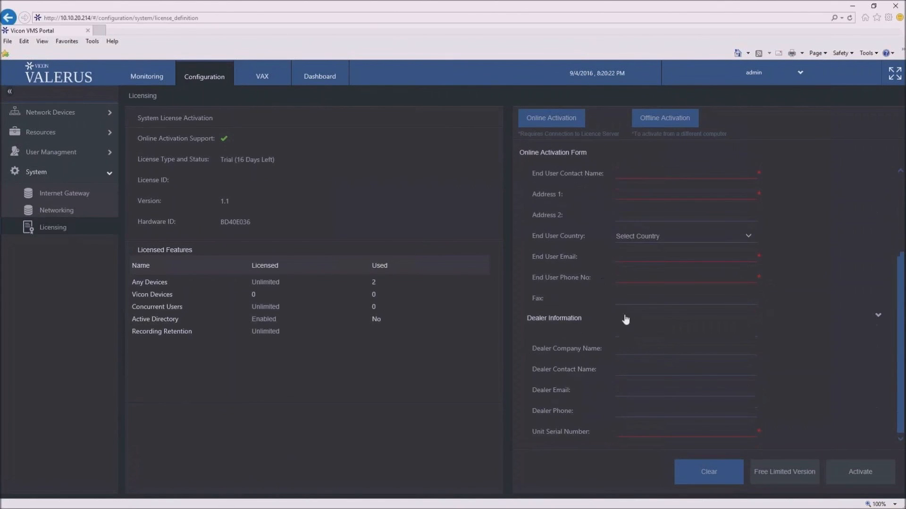
{"action": "scroll", "coordinate": [626, 317], "scroll_direction": "up", "scroll_amount": 2}
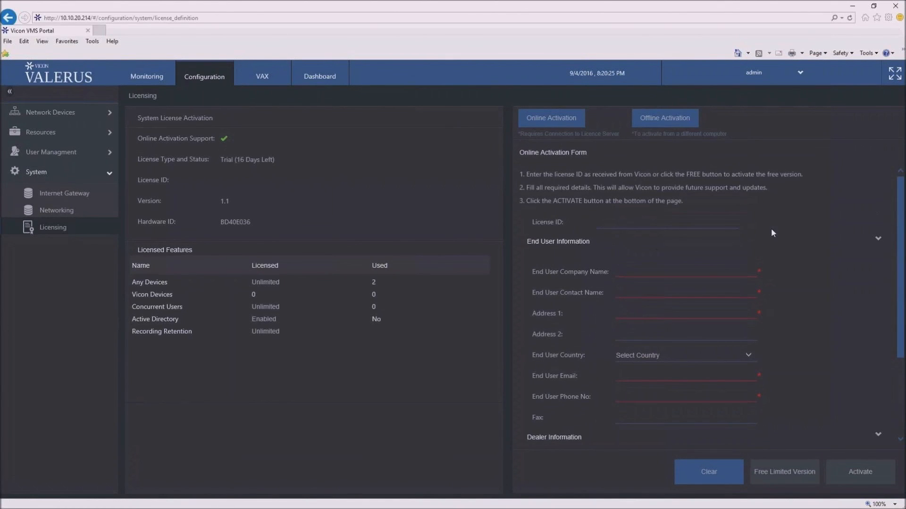